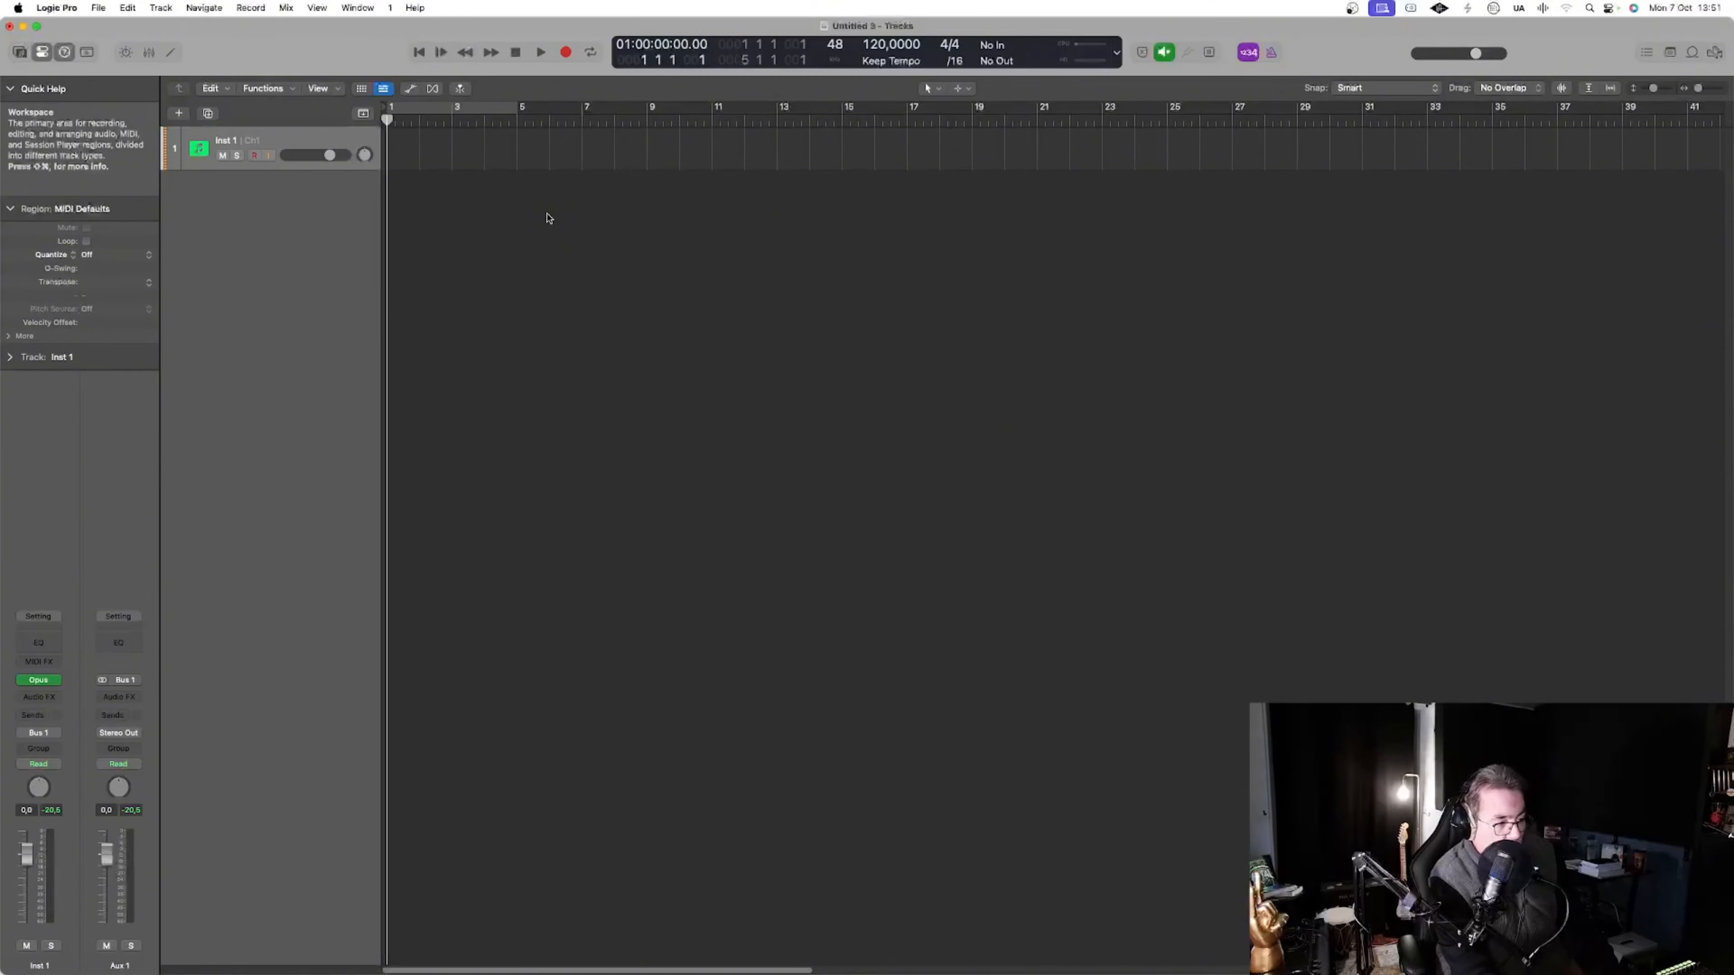
Record a MIDI performance of about six bars on the Inst 1 track, starting at bar 1
{"action": "key", "text": "r"}
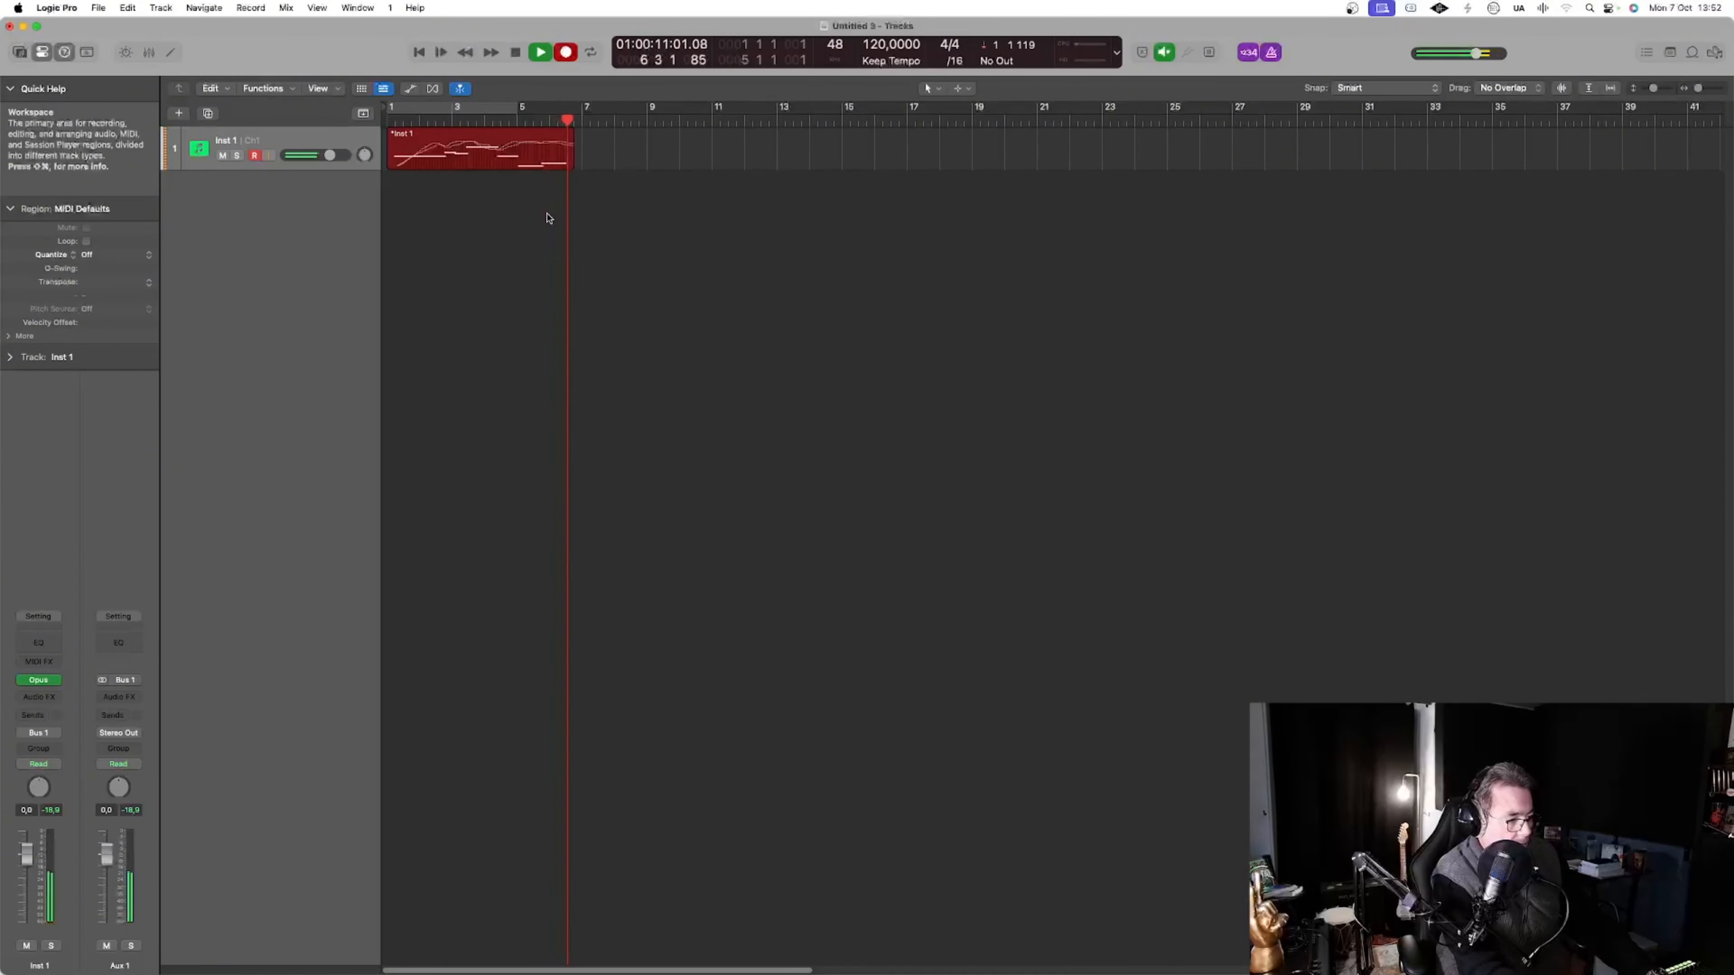
{"action": "key", "text": "space"}
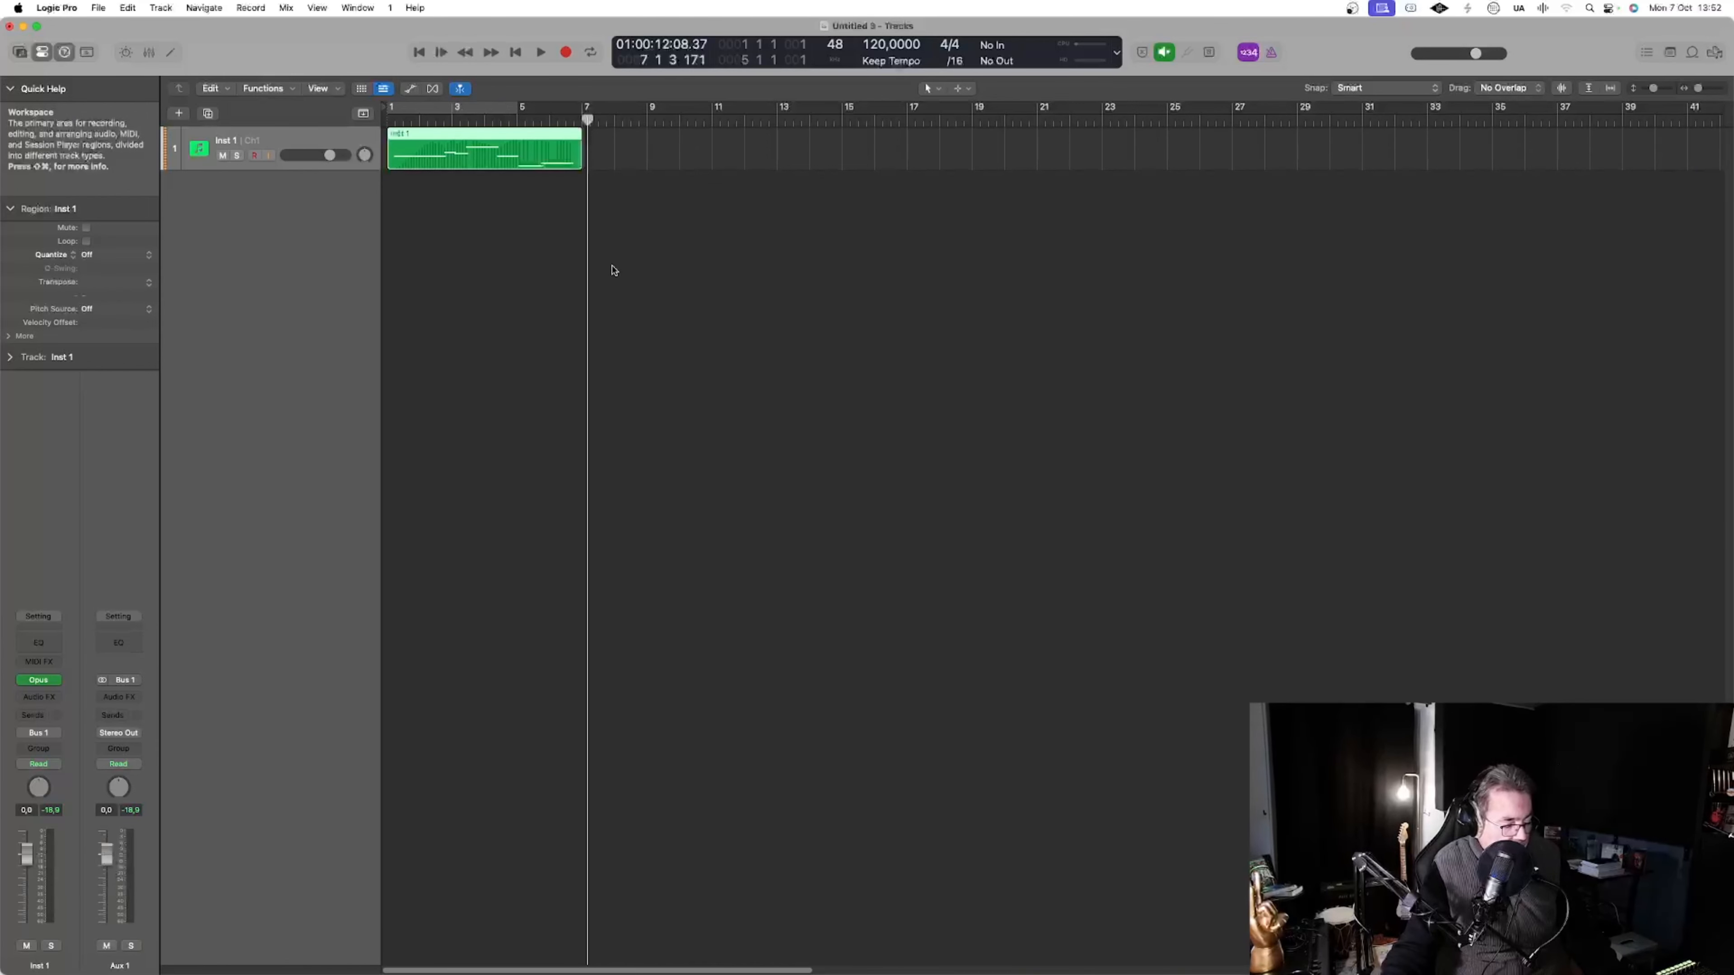
Examine the recorded region's Modulation and Expression curves in an enlarged Piano Roll with its automation area shown
{"action": "key", "text": "p"}
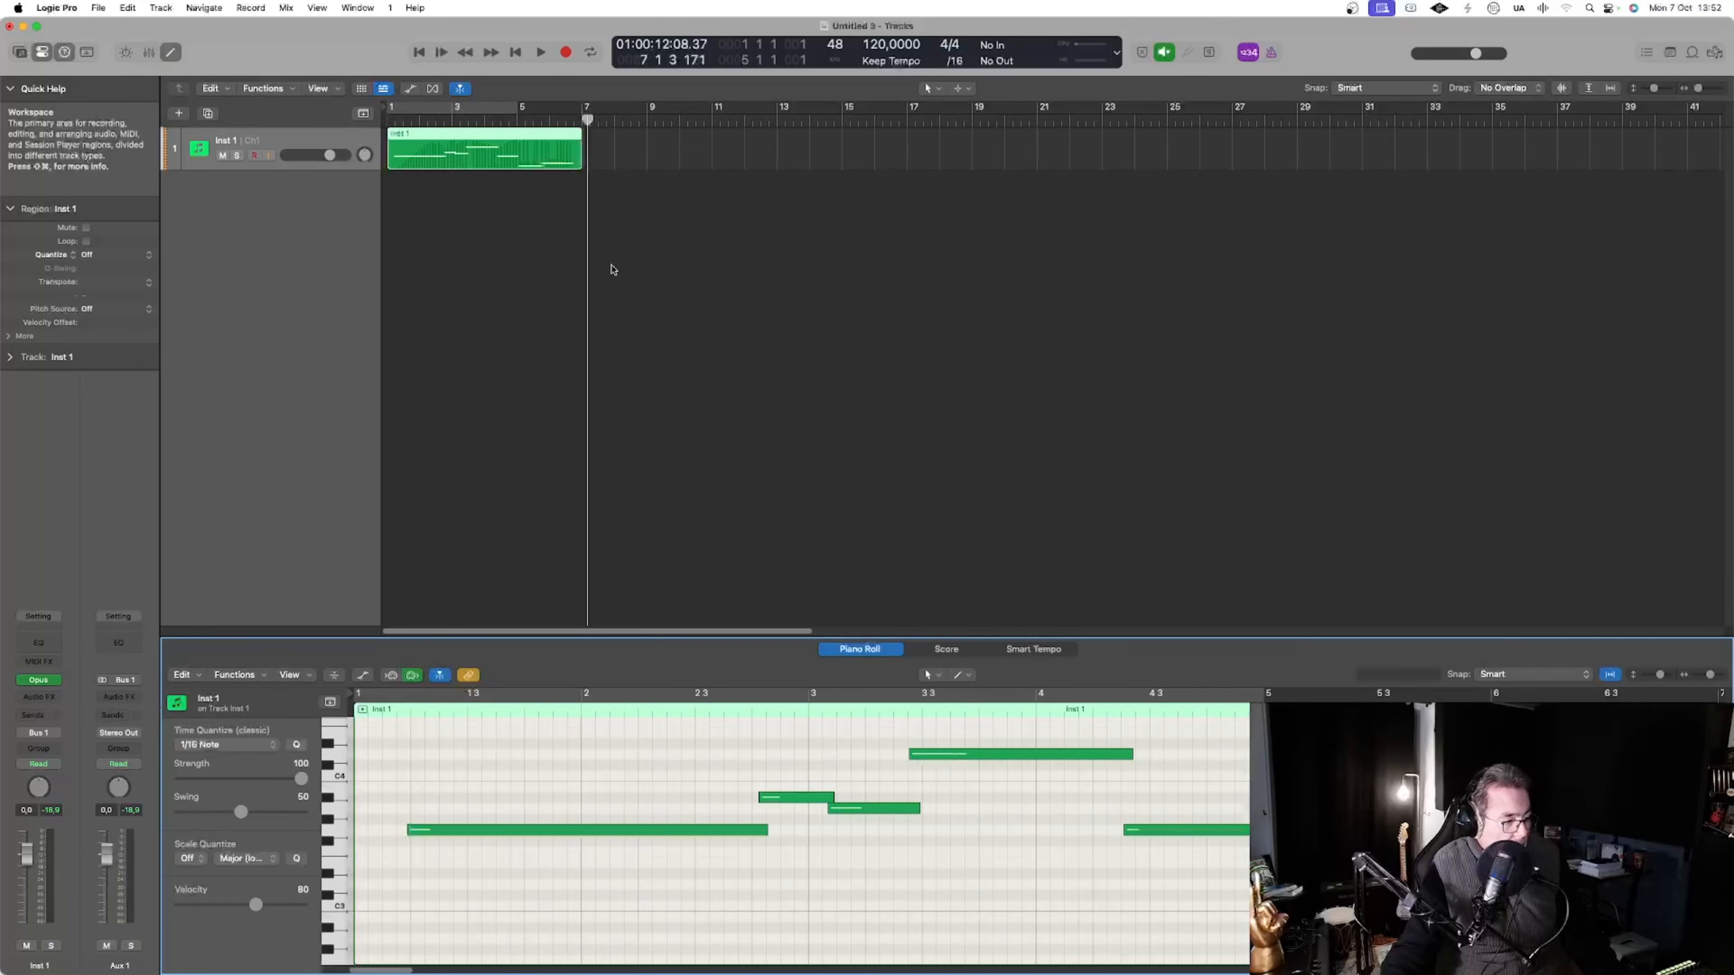
{"action": "left_click_drag", "start_coordinate": [646, 639], "coordinate": [478, 249]}
{"action": "left_click", "coordinate": [362, 286]}
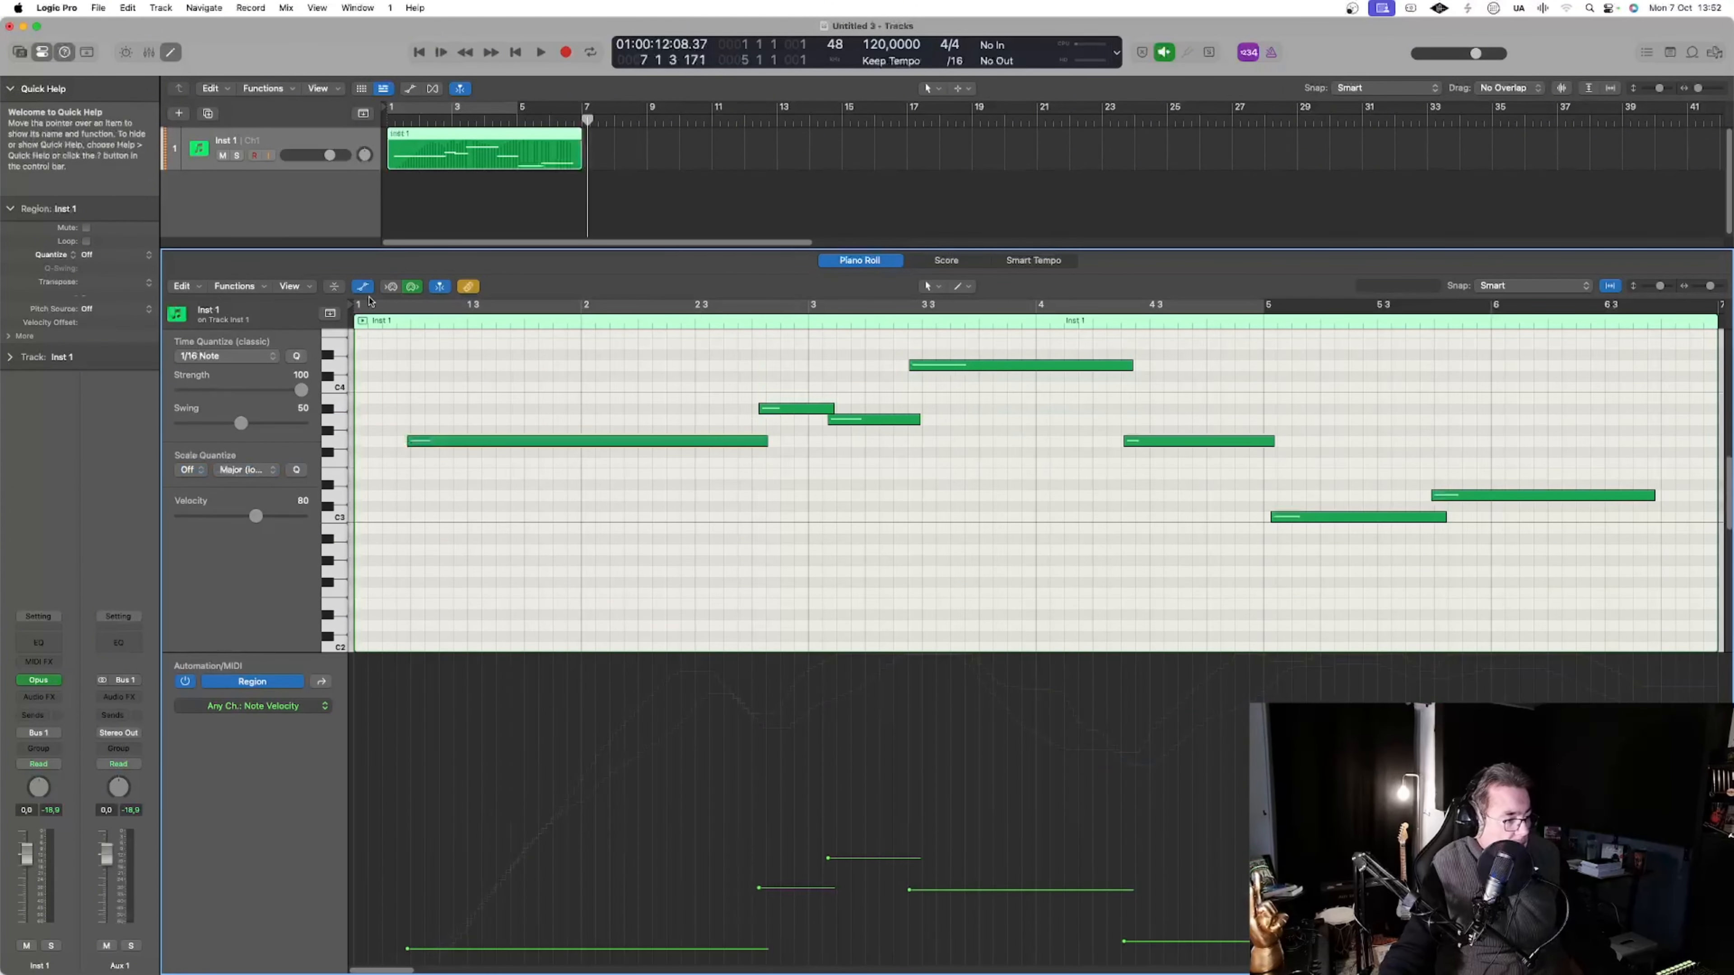
{"action": "left_click", "coordinate": [323, 683]}
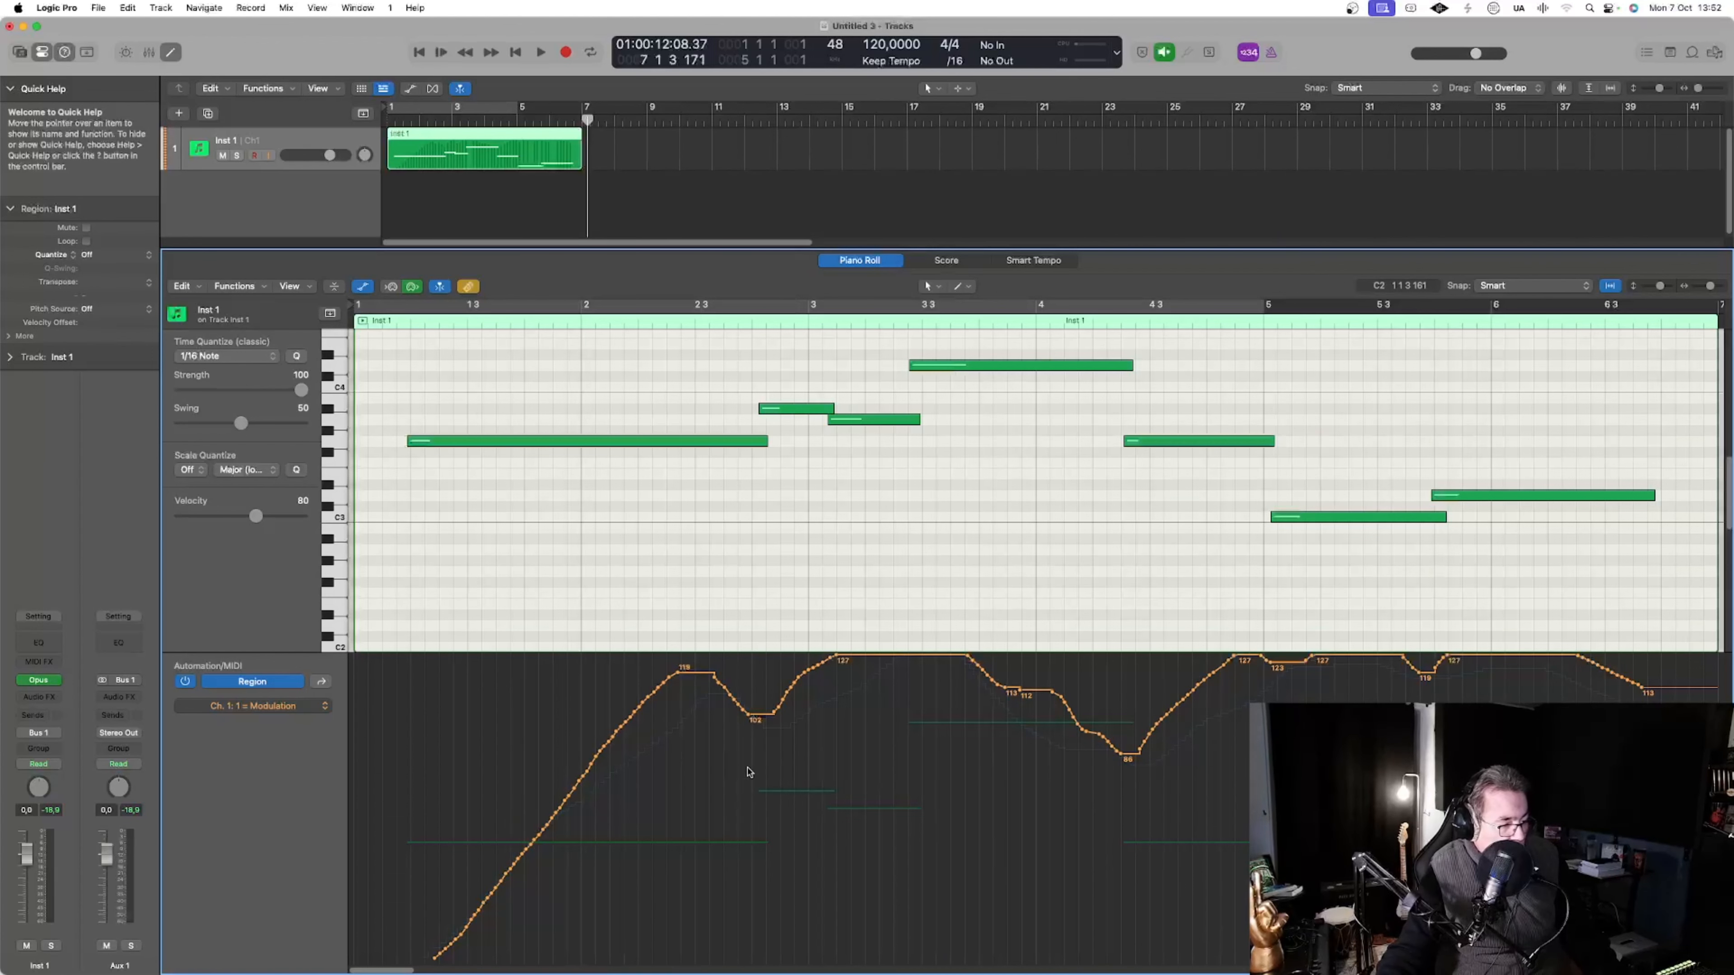
{"action": "left_click", "coordinate": [324, 684]}
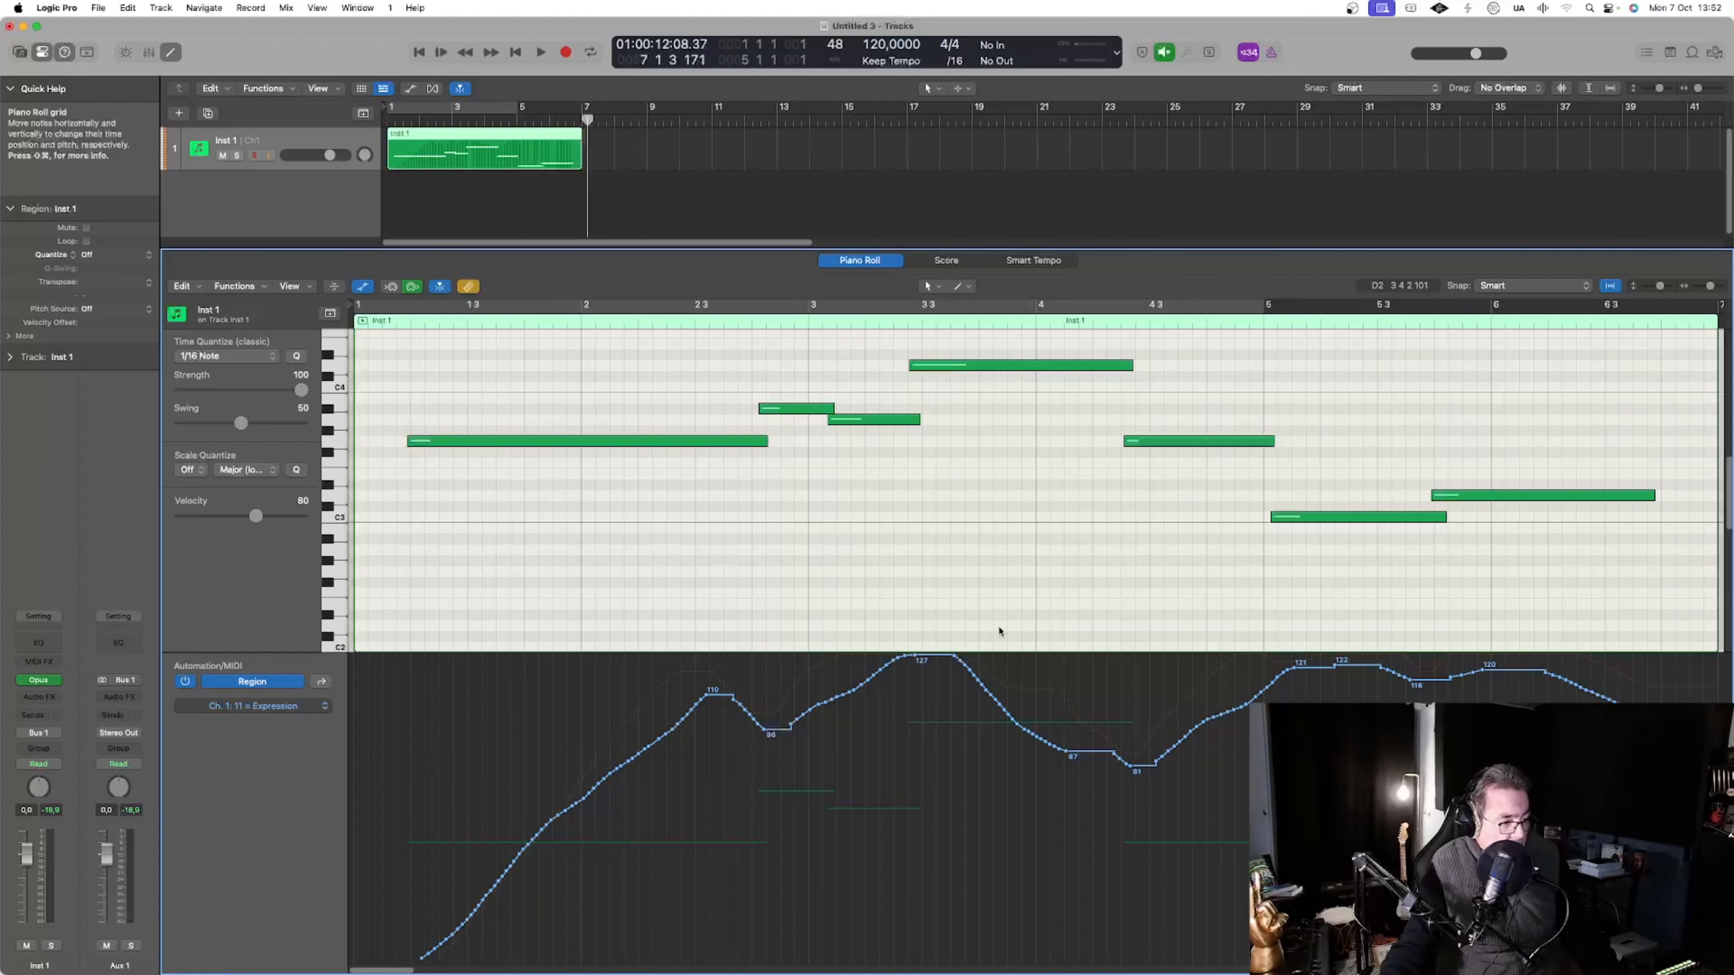
{"action": "key", "text": "e"}
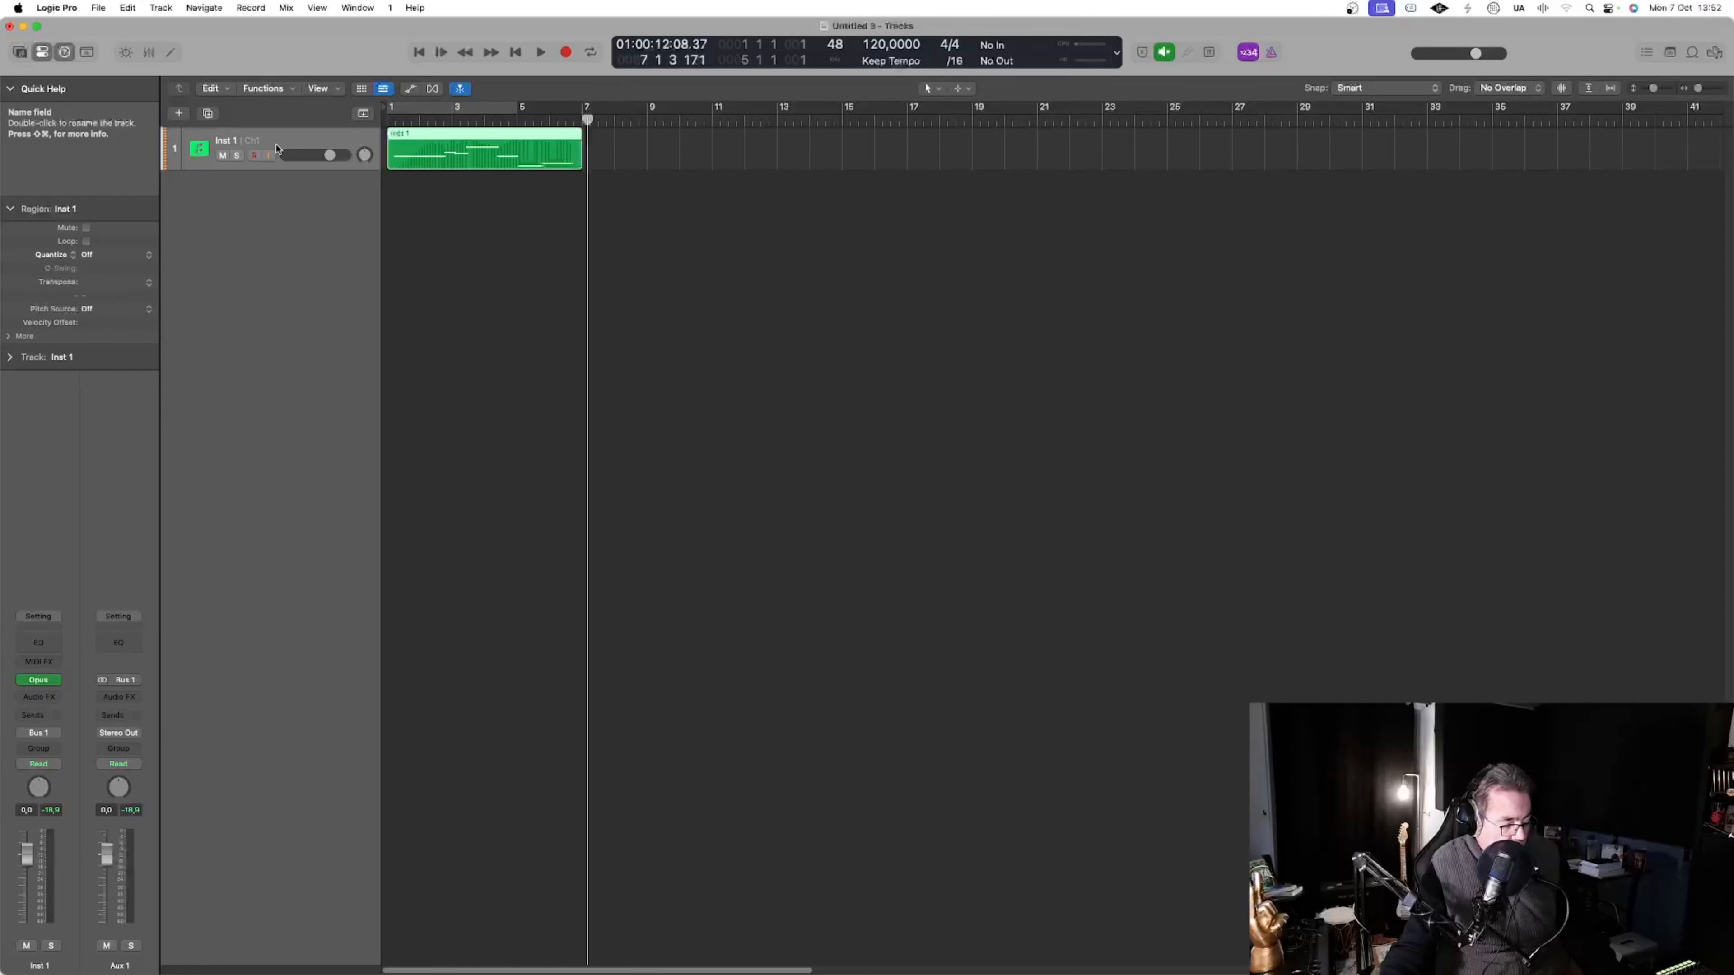
Show automation in the arrangement, switch Inst 1 to Region automation and display its Modulation curve
{"action": "key", "text": "a"}
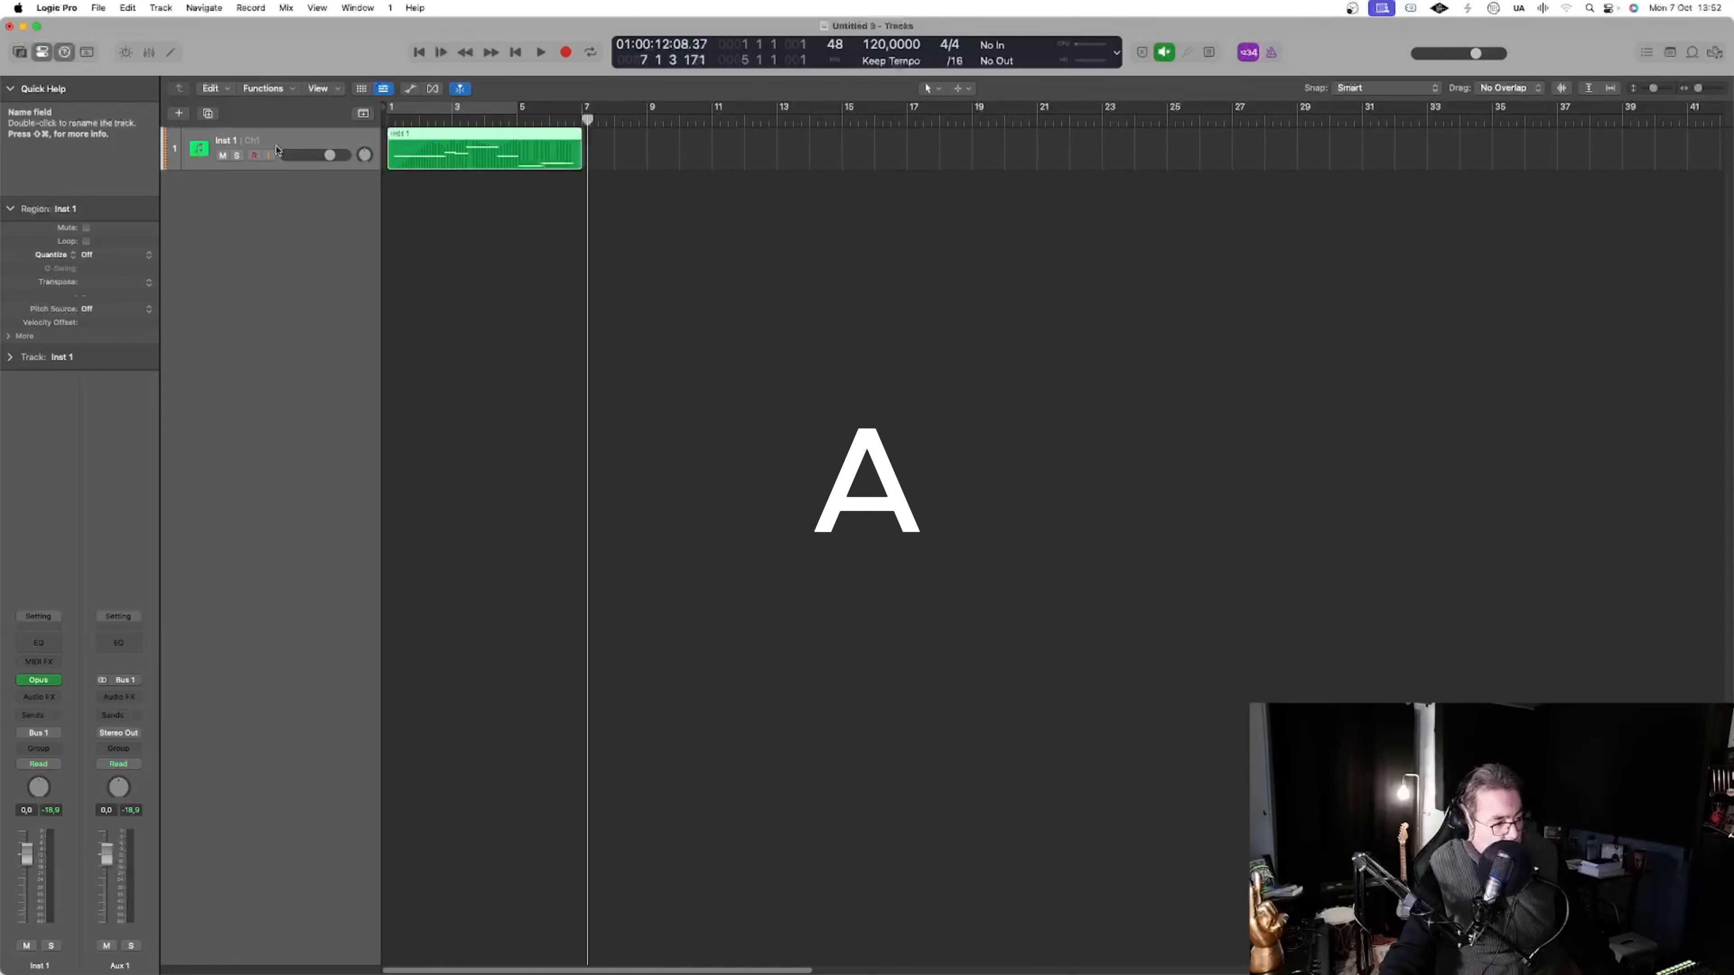
{"action": "key", "text": "a"}
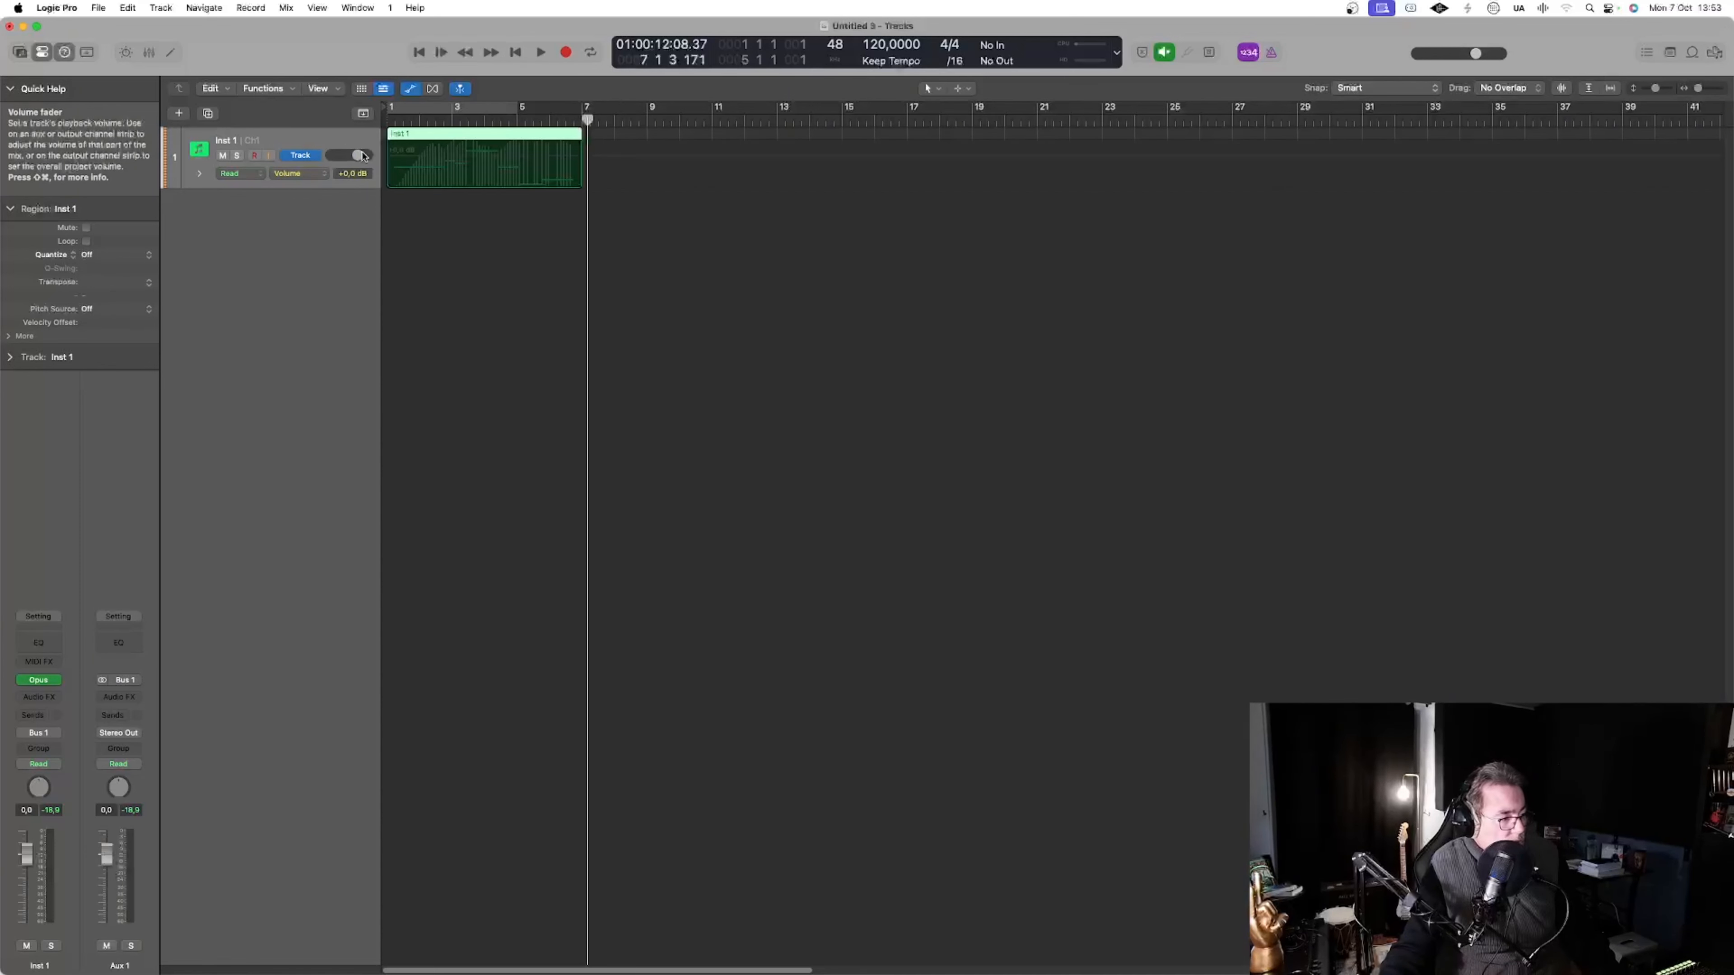
{"action": "left_click", "coordinate": [307, 156]}
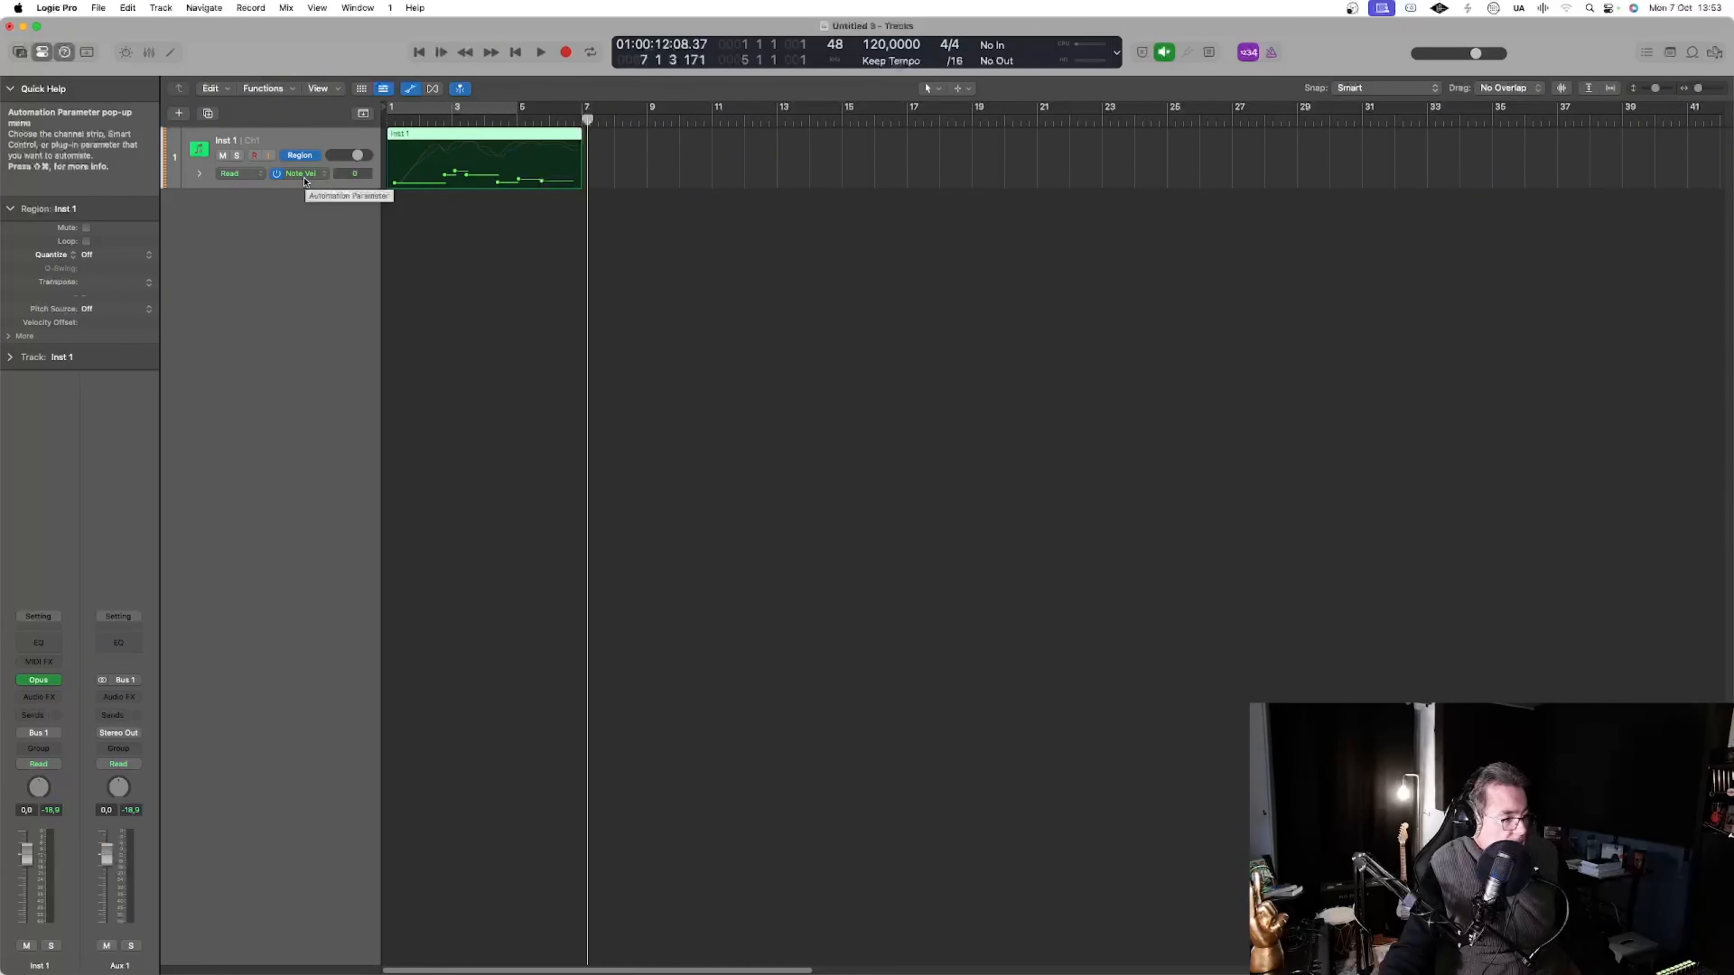
{"action": "left_click", "coordinate": [302, 175]}
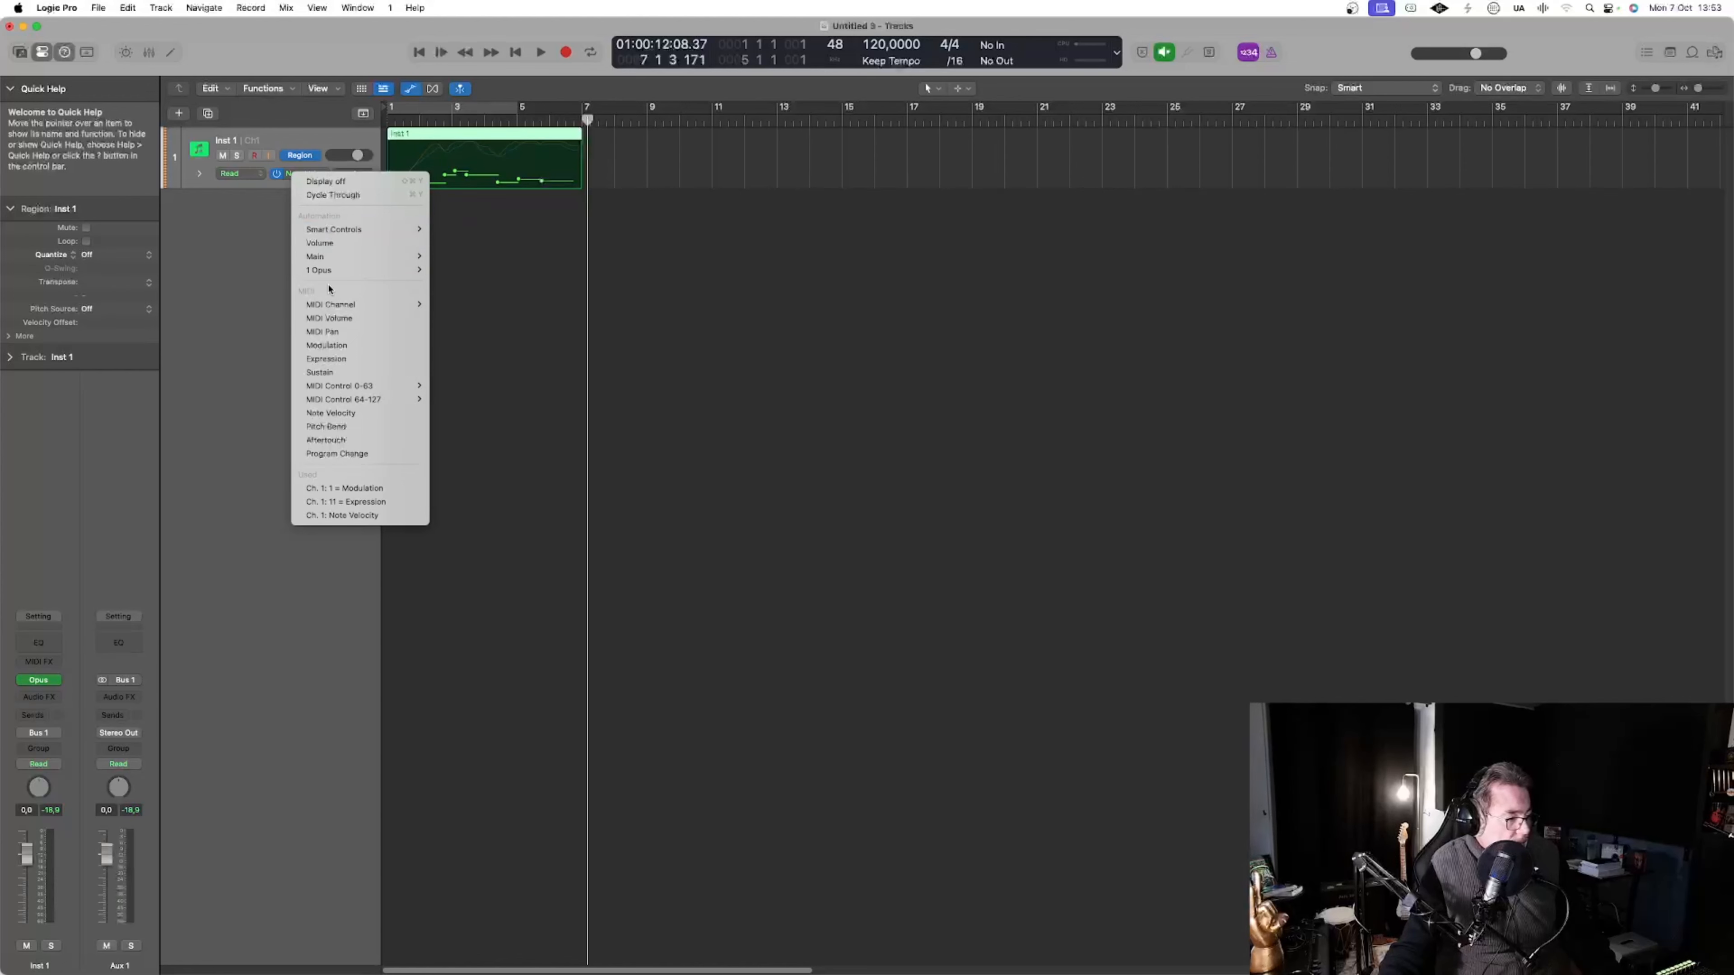
{"action": "left_click", "coordinate": [355, 346]}
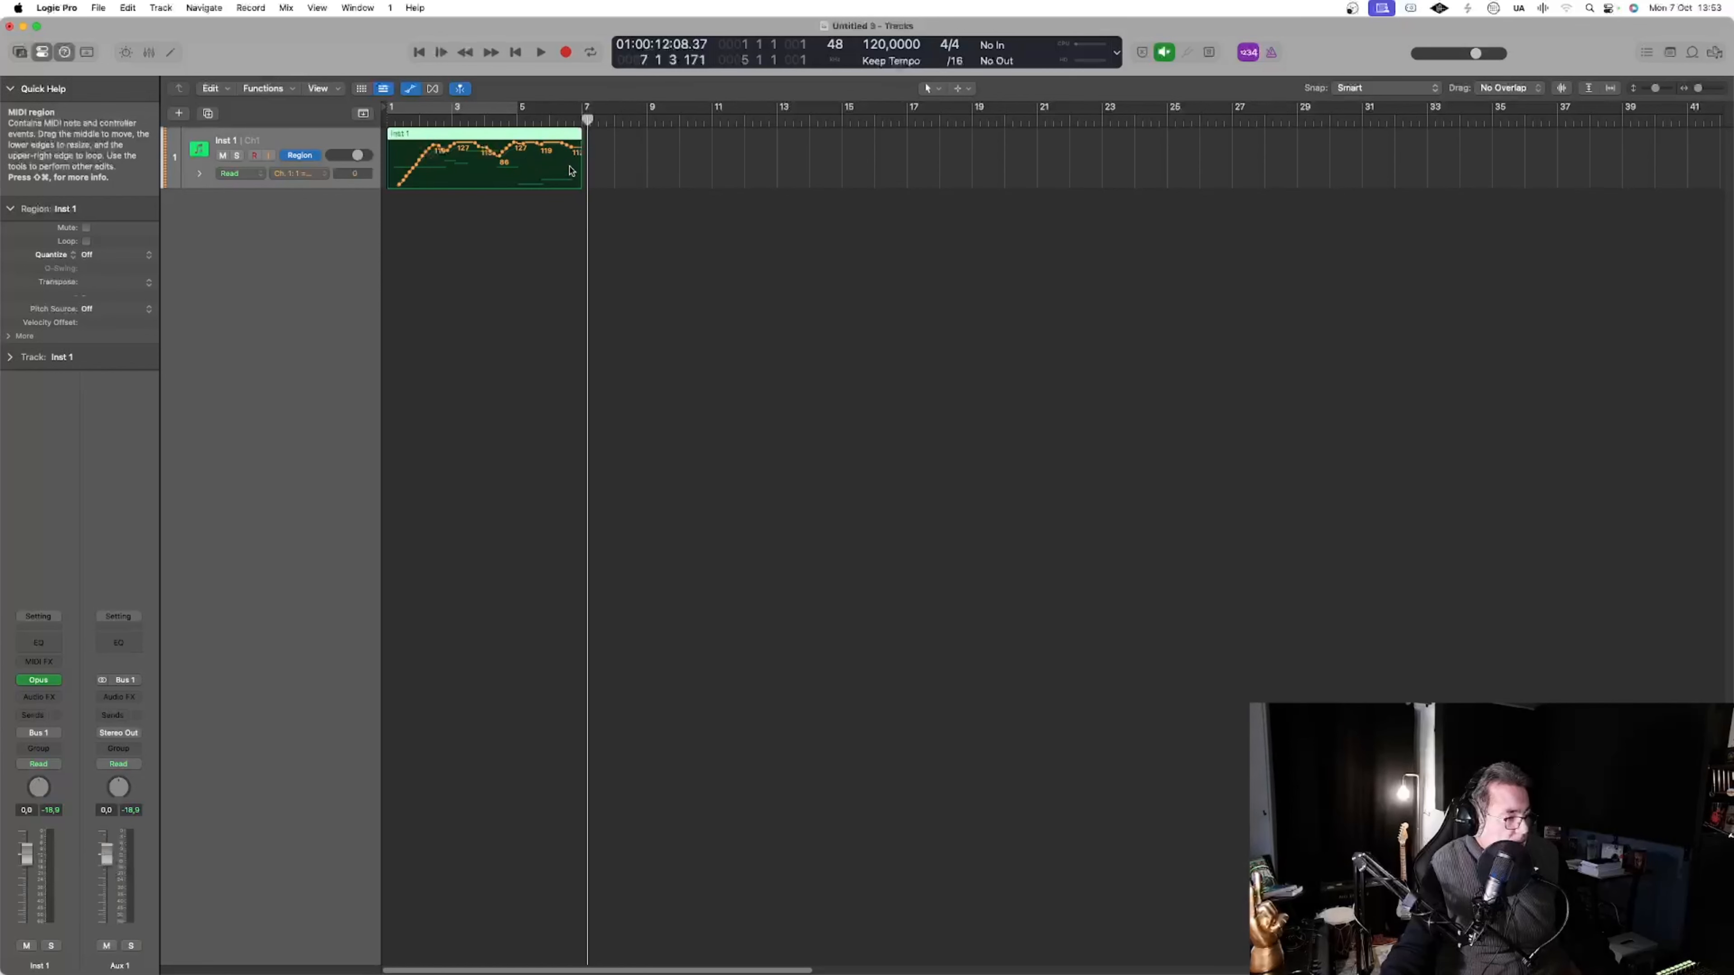
Reveal a second automation lane beneath the Inst 1 track and set it to Expression
{"action": "left_click", "coordinate": [199, 176]}
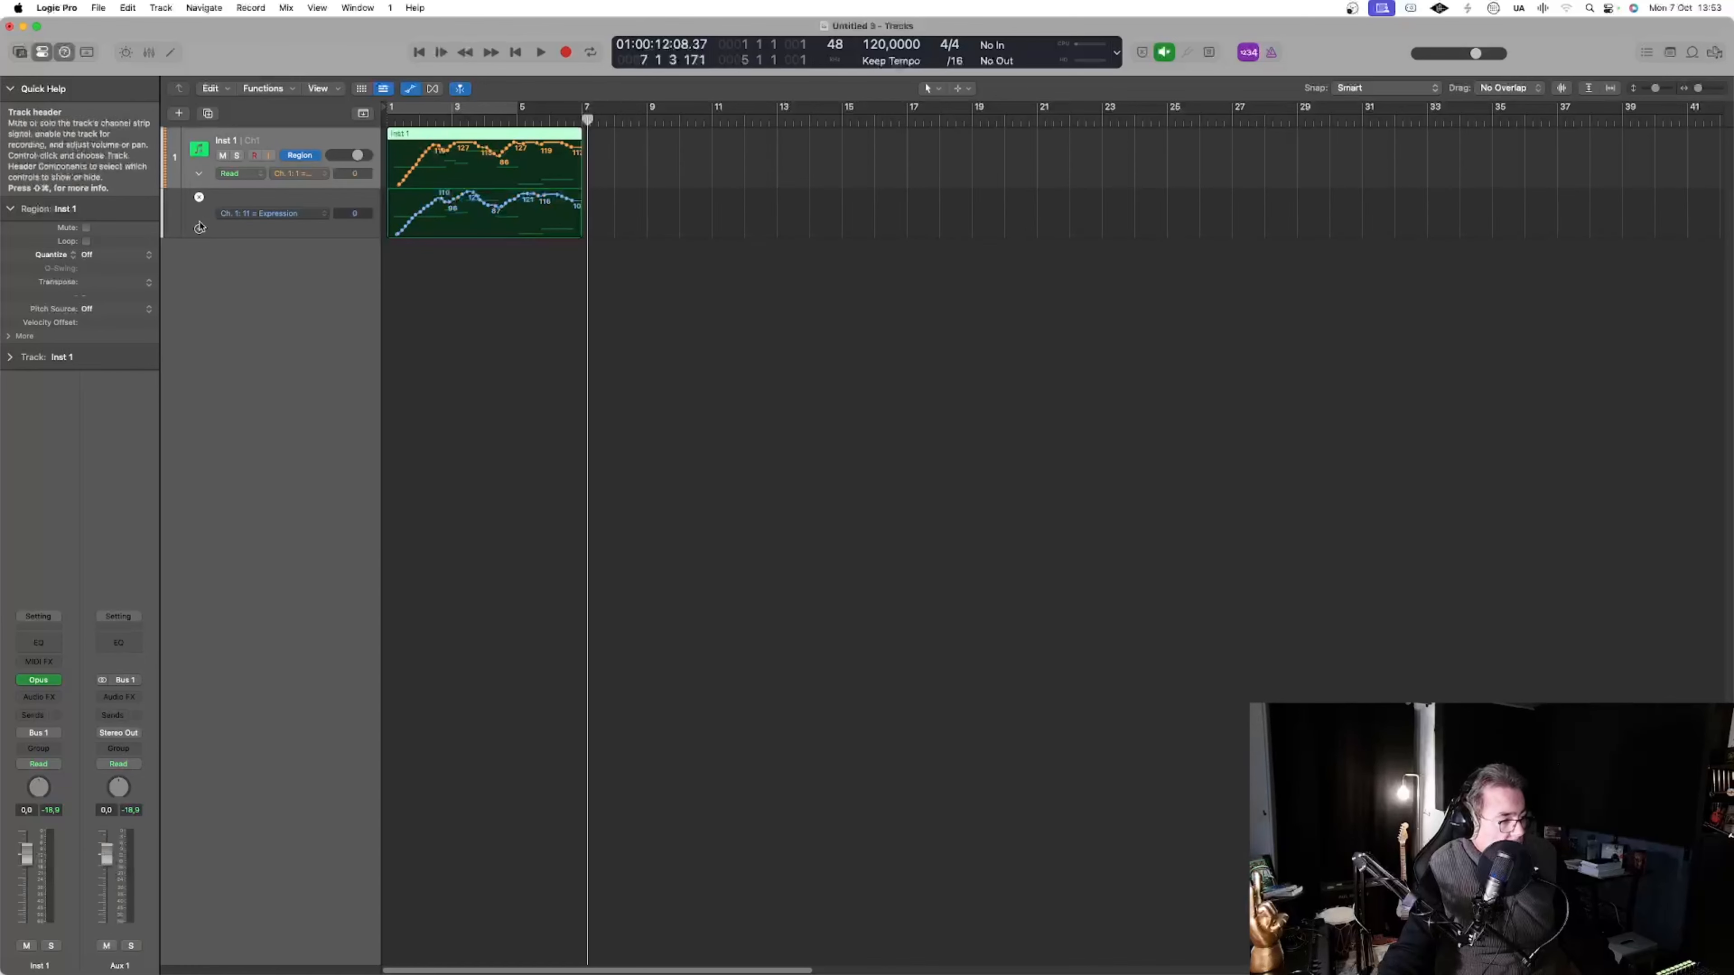
{"action": "left_click", "coordinate": [294, 215]}
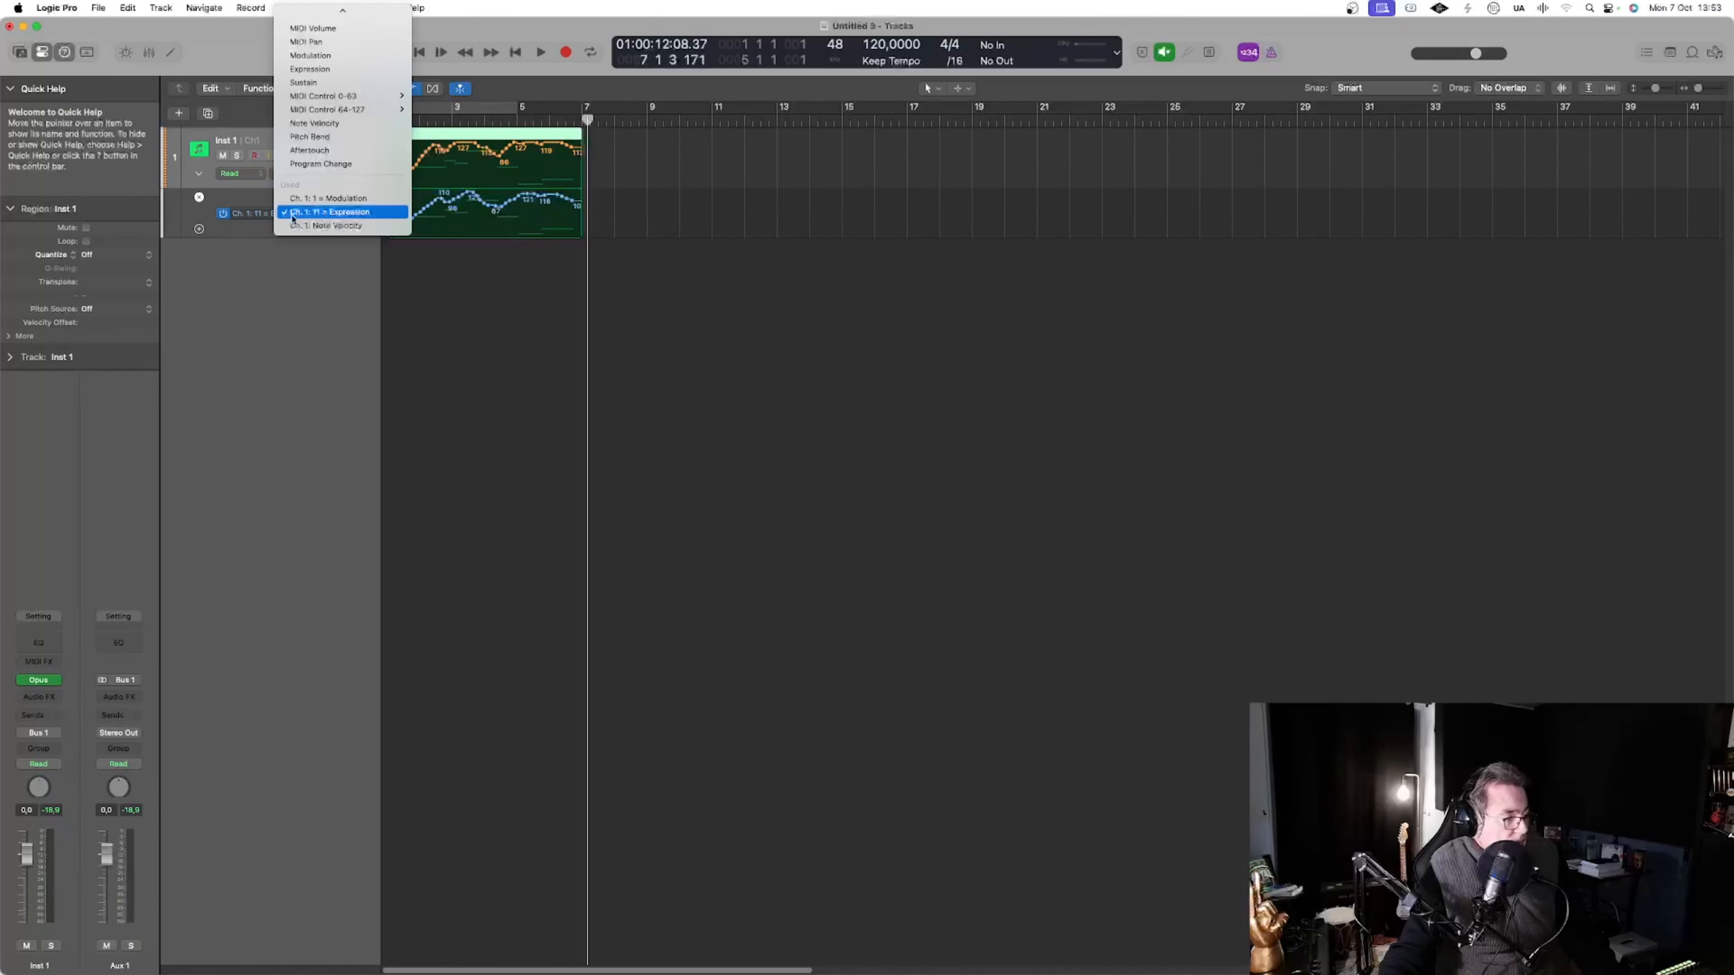
{"action": "left_click", "coordinate": [331, 71]}
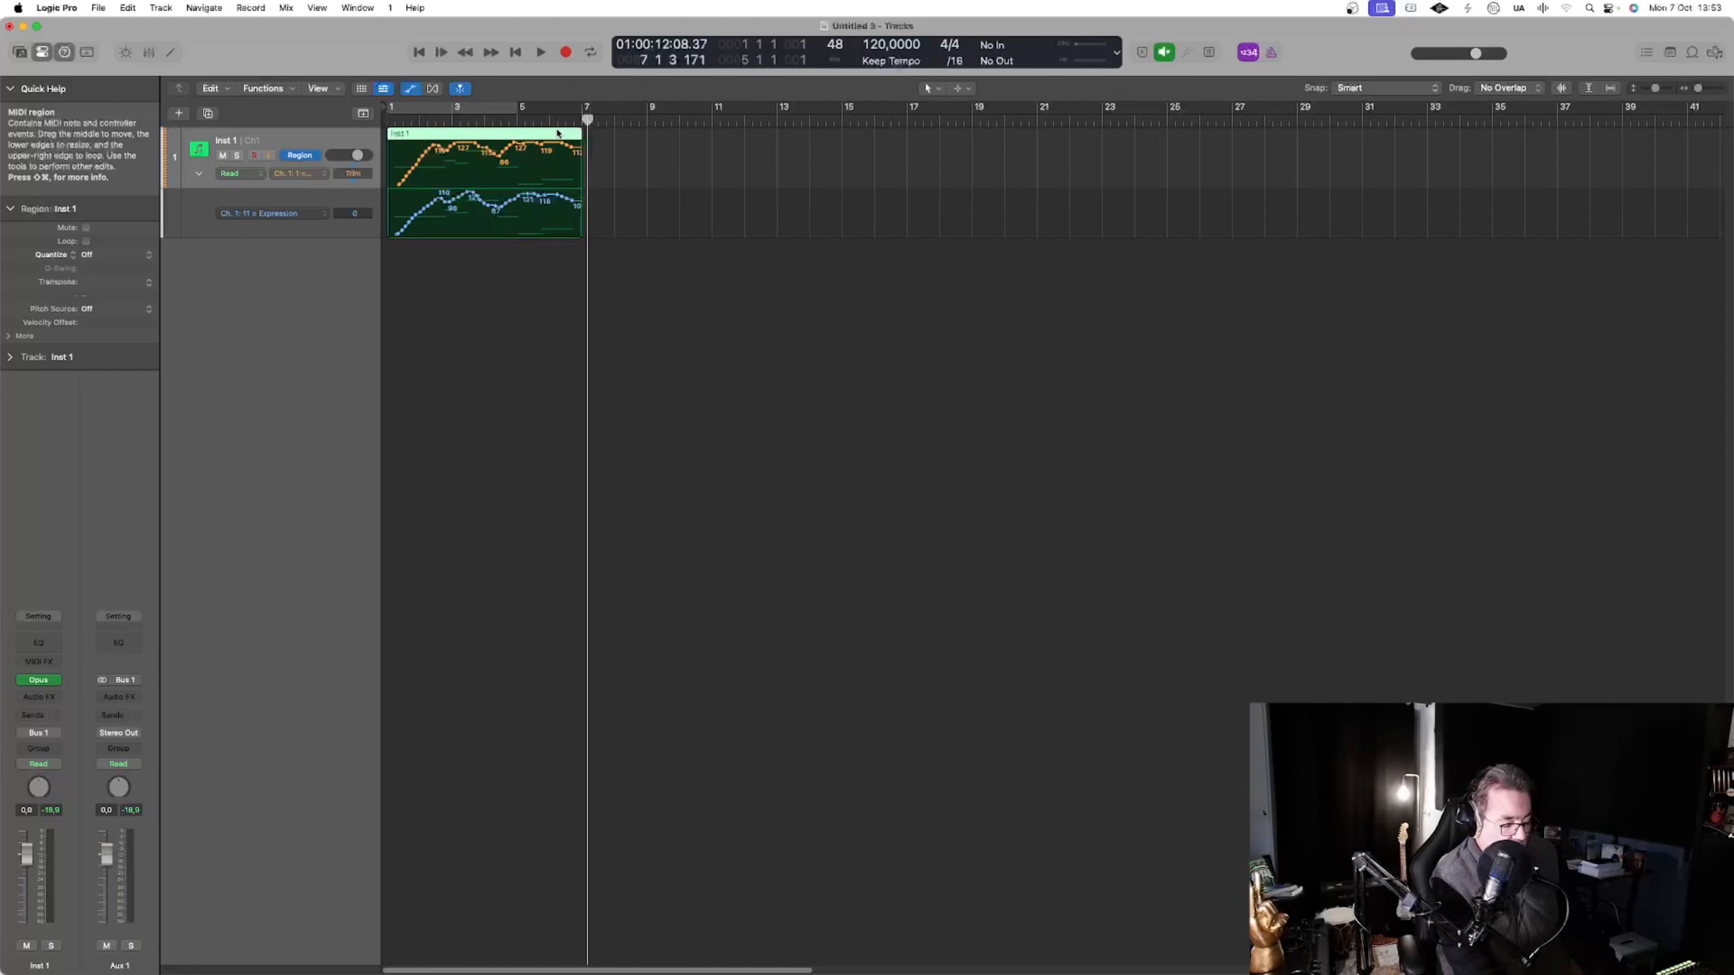
Record a second MIDI passage on the Inst 1 track from bar 7 to just past bar 11
{"action": "key", "text": "r"}
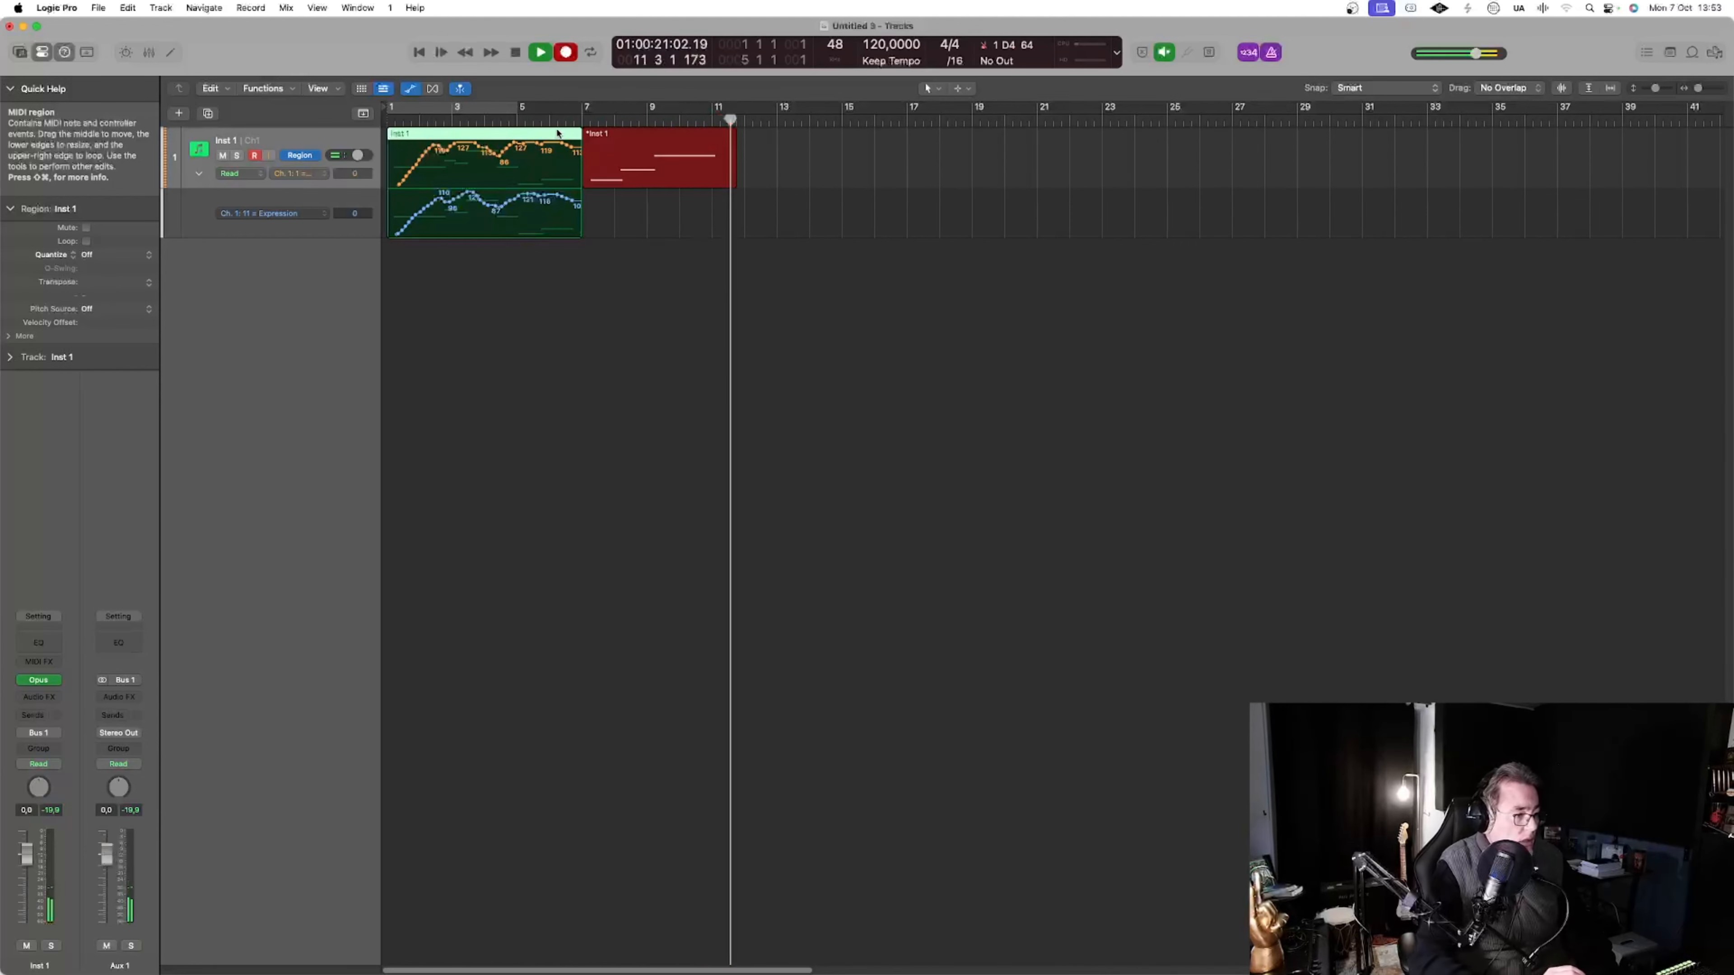
{"action": "key", "text": "space"}
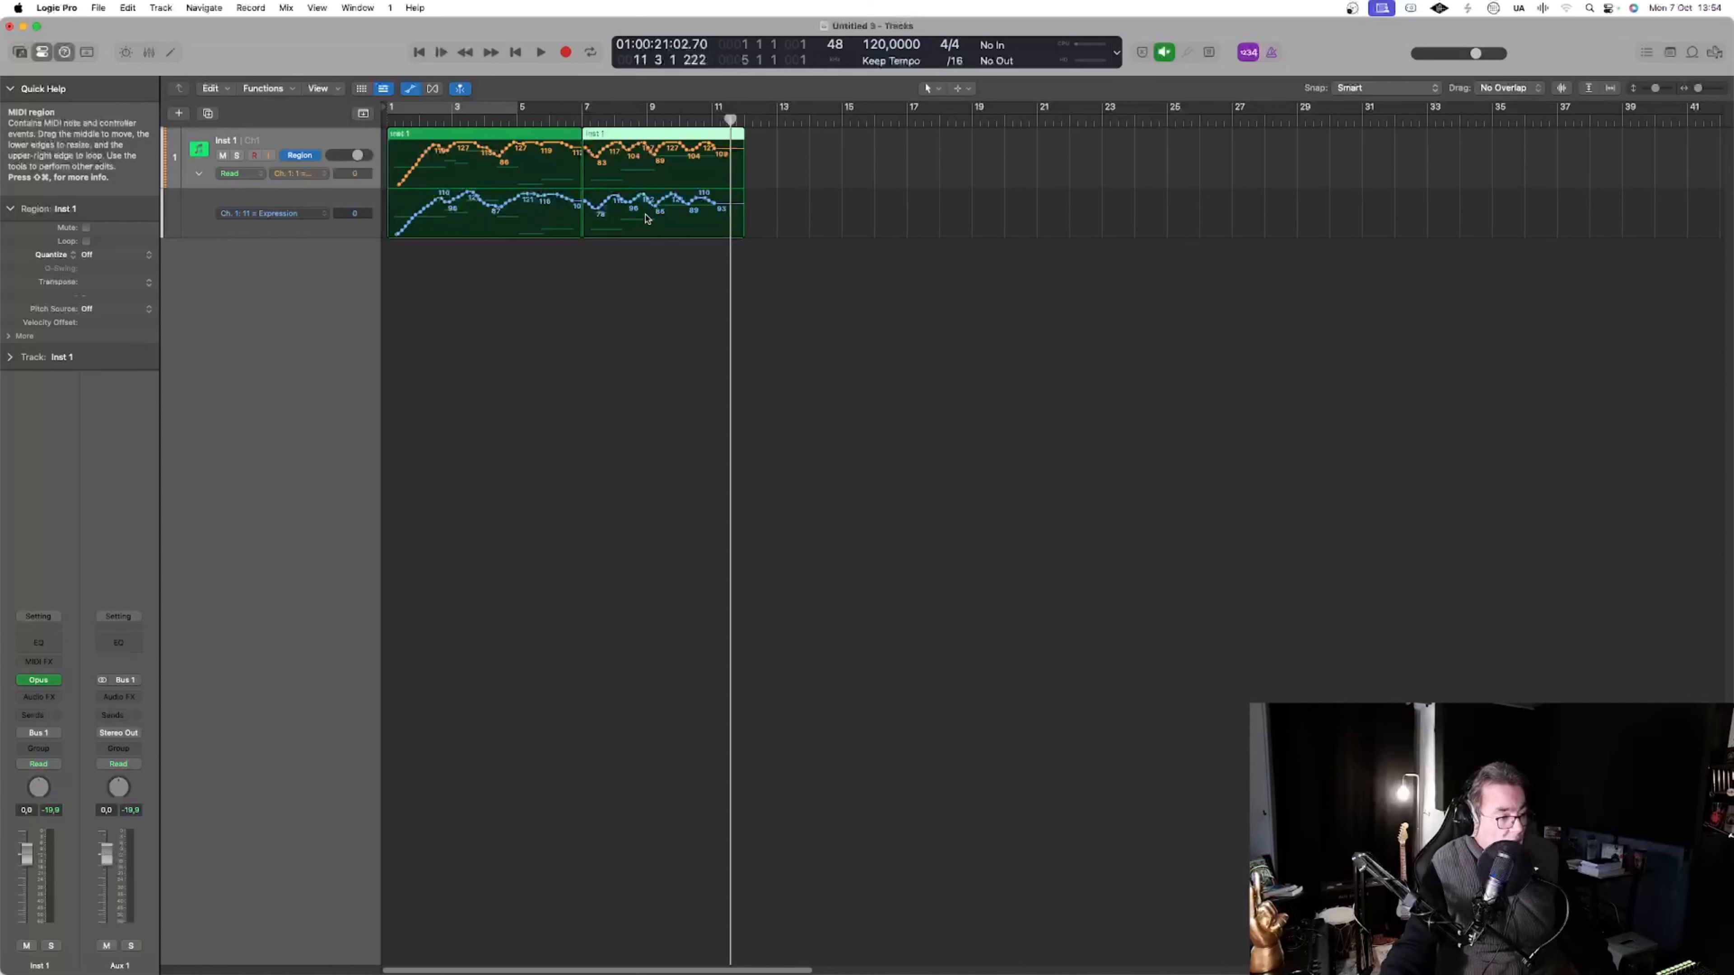
Examine the second region's Expression curve in the Piano Roll with the Pencil Tool as the secondary tool
{"action": "double_click", "coordinate": [736, 232]}
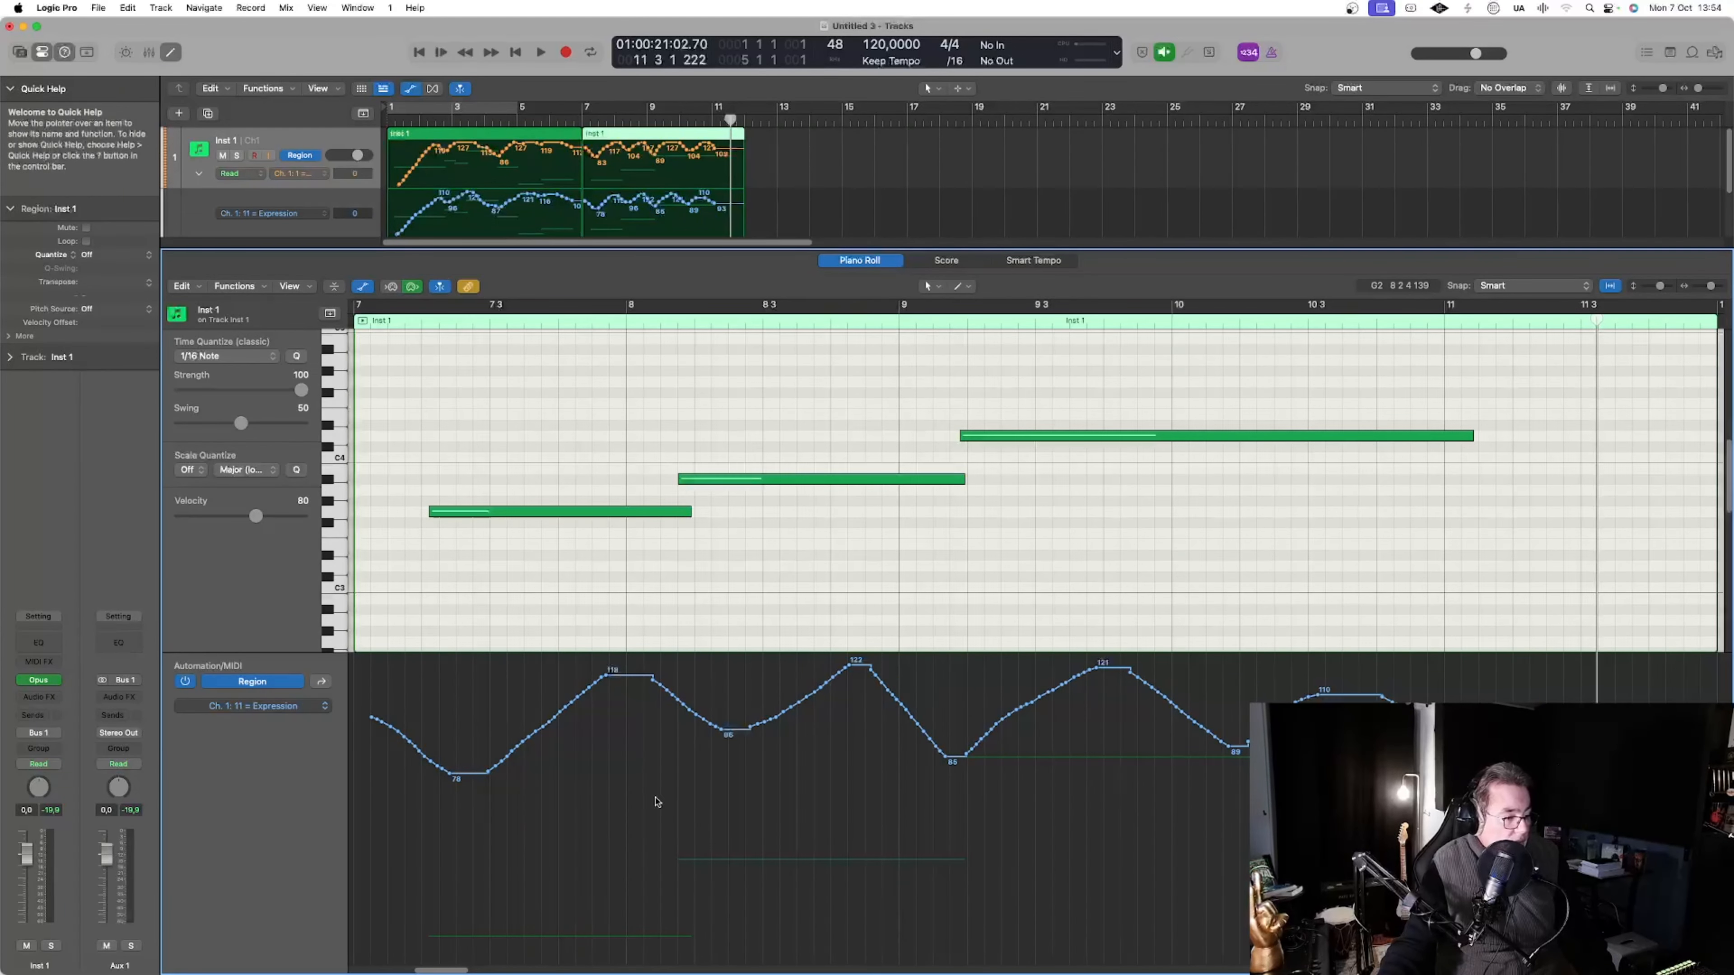
{"action": "left_click", "coordinate": [959, 285]}
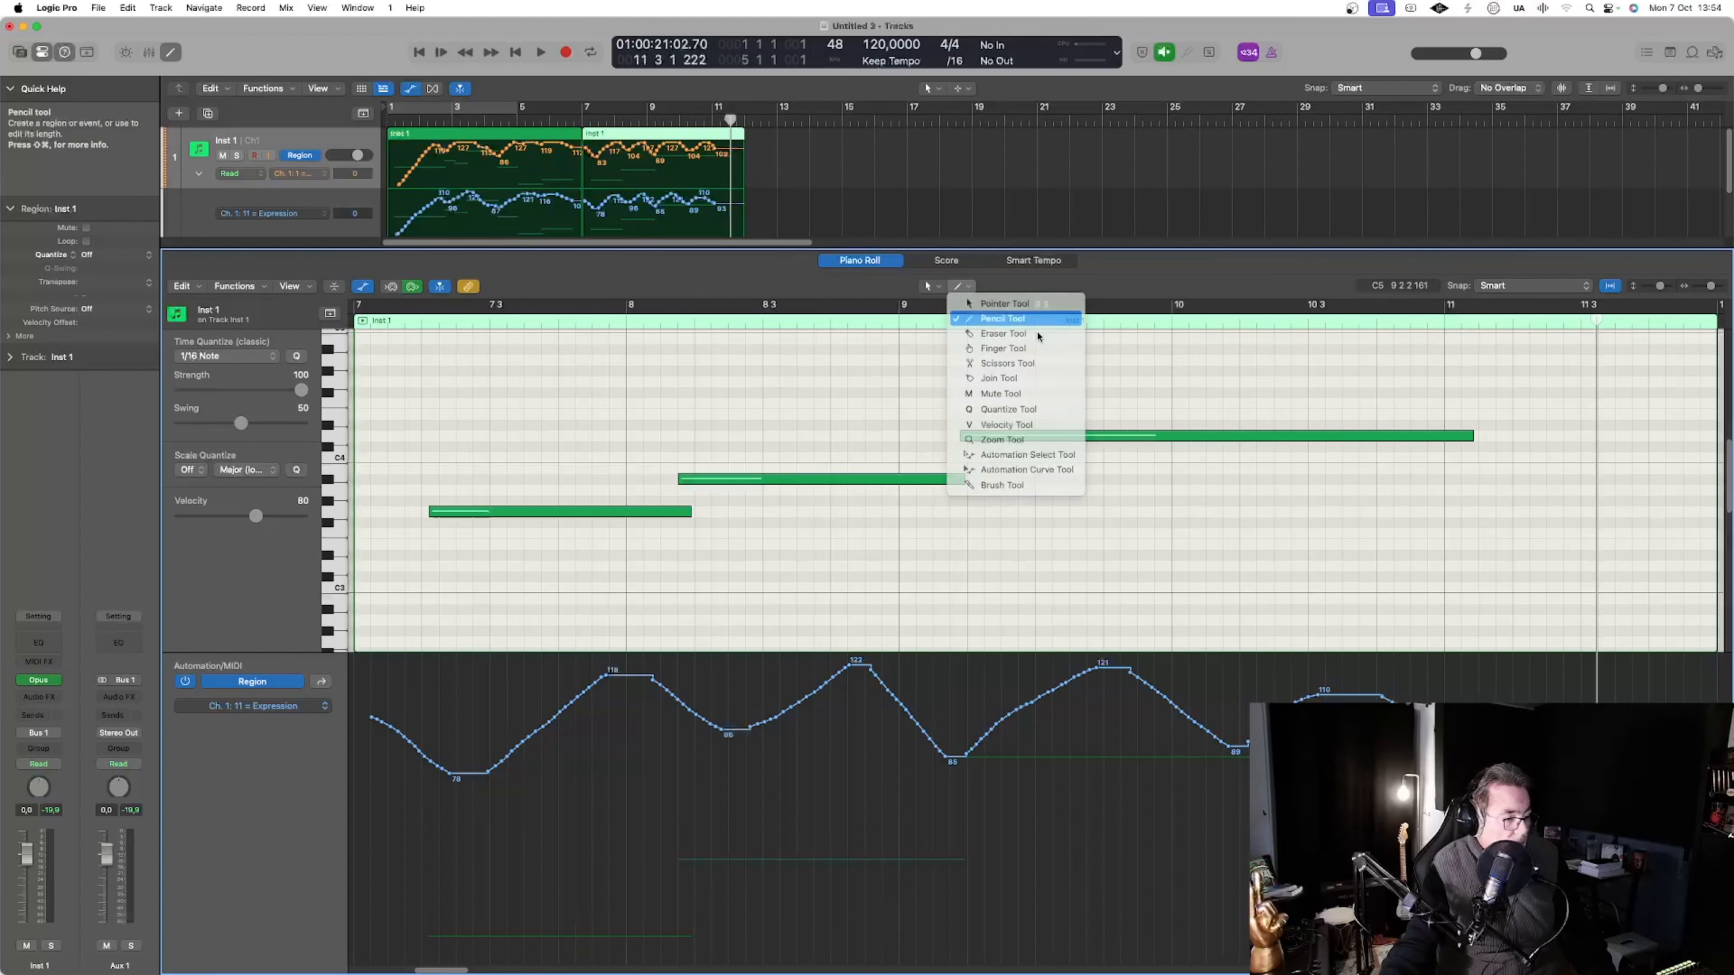
{"action": "left_click", "coordinate": [1004, 318]}
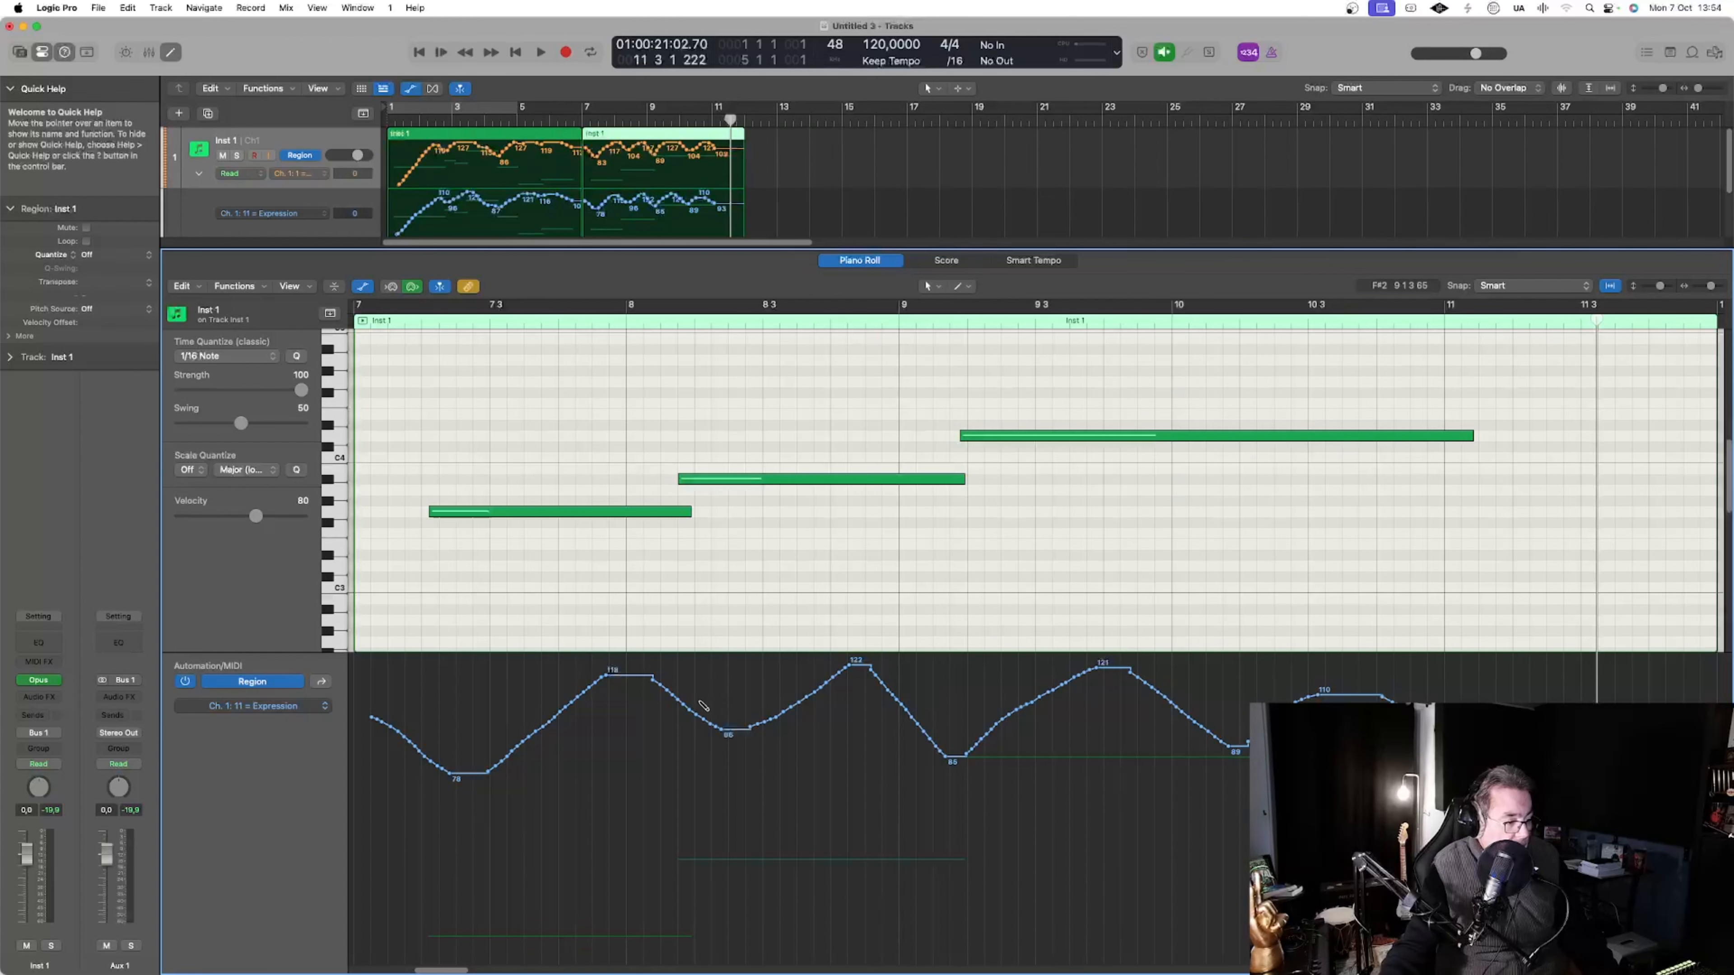
{"action": "mouse_move", "coordinate": [703, 706]}
{"action": "left_mouse_down"}
{"action": "mouse_move", "coordinate": [812, 666]}
{"action": "mouse_move", "coordinate": [956, 727]}
{"action": "mouse_move", "coordinate": [1362, 699]}
{"action": "left_mouse_up"}
{"action": "key", "text": "p"}
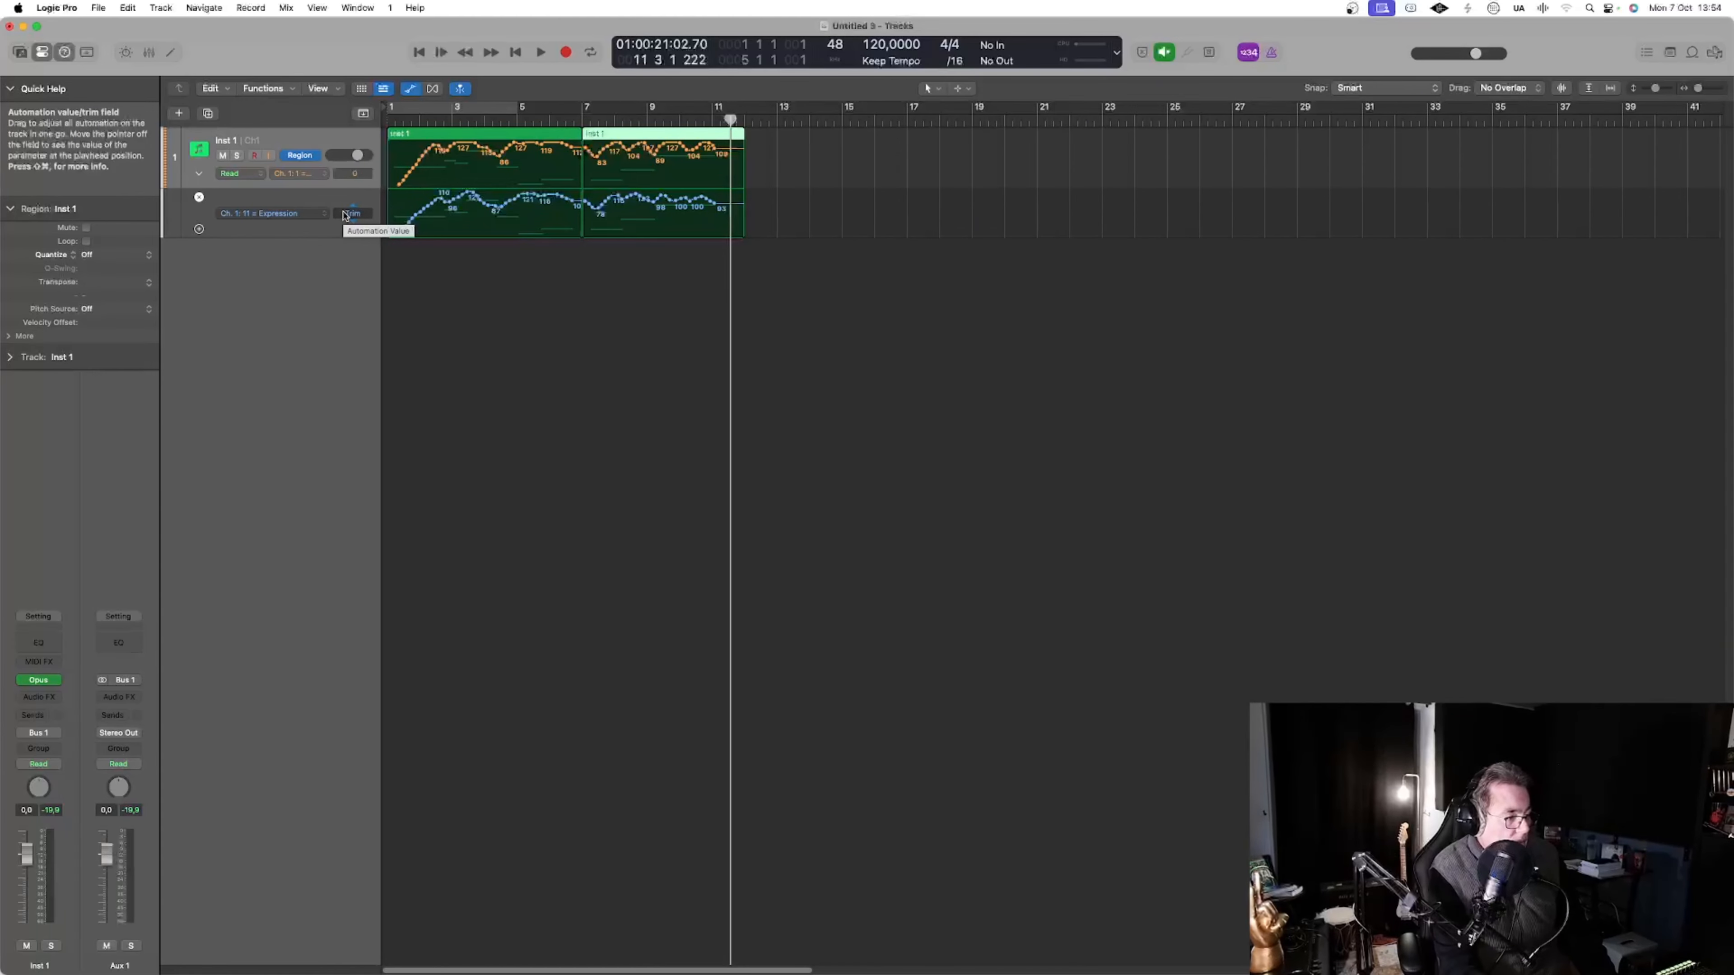
Create one software instrument track using Opus and mute the Inst 1 track
{"action": "key", "text": "alt+super+n"}
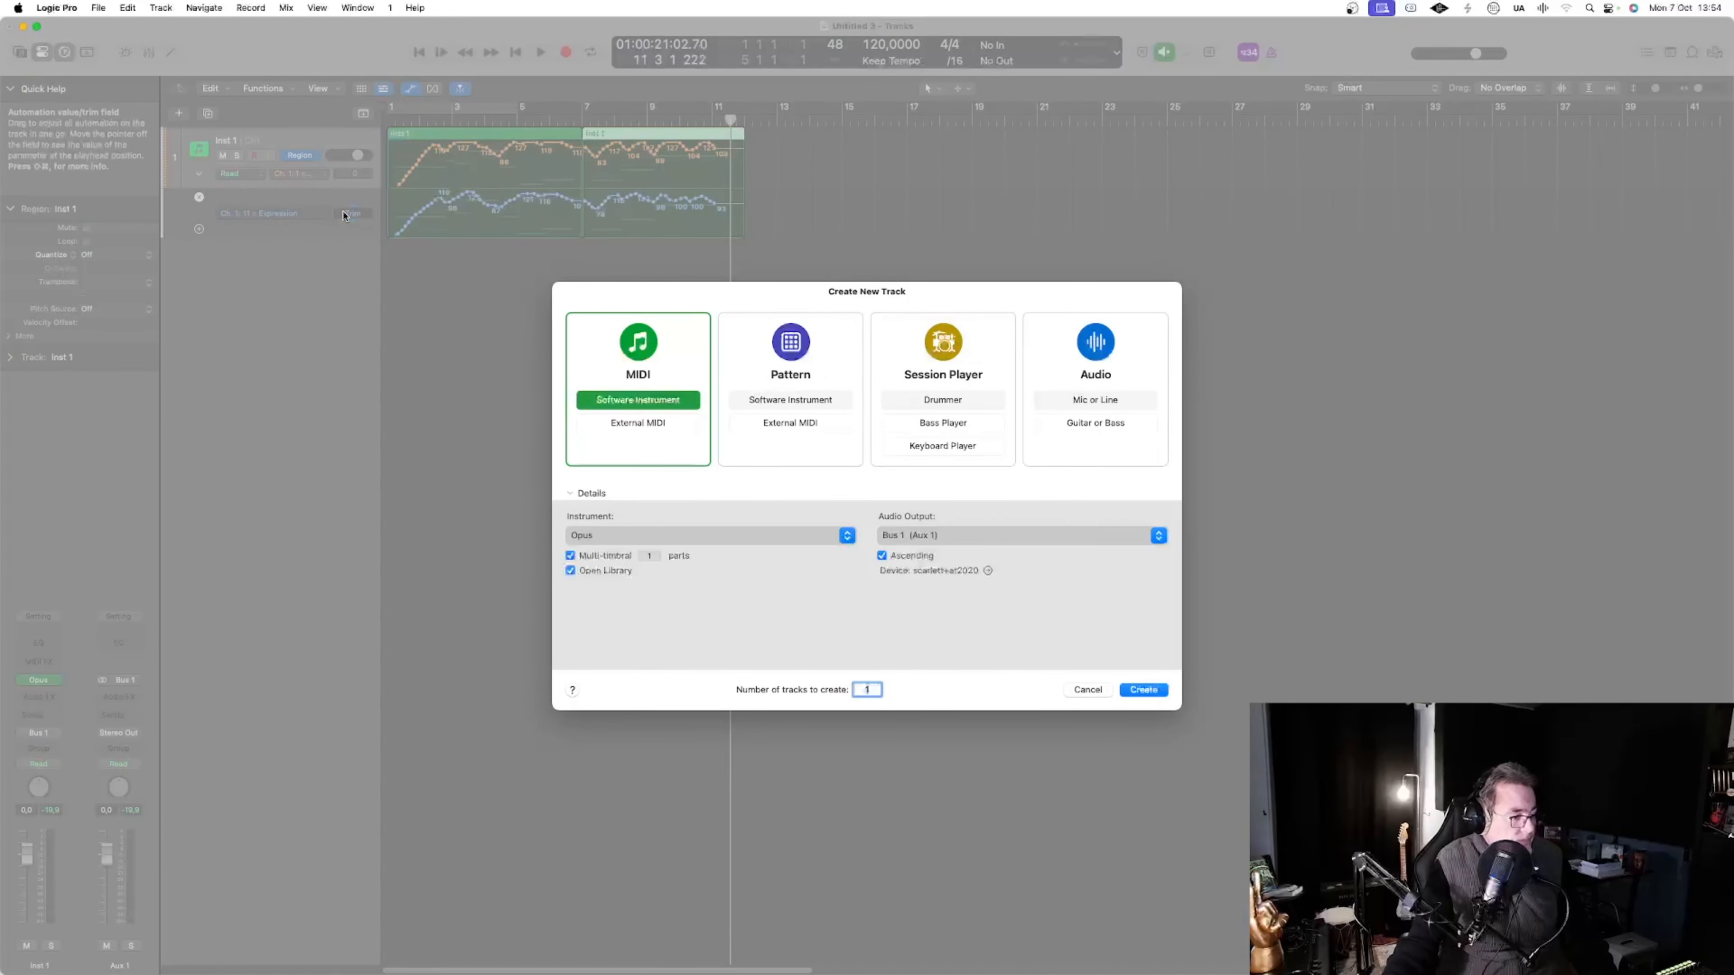
{"action": "left_click", "coordinate": [1144, 691]}
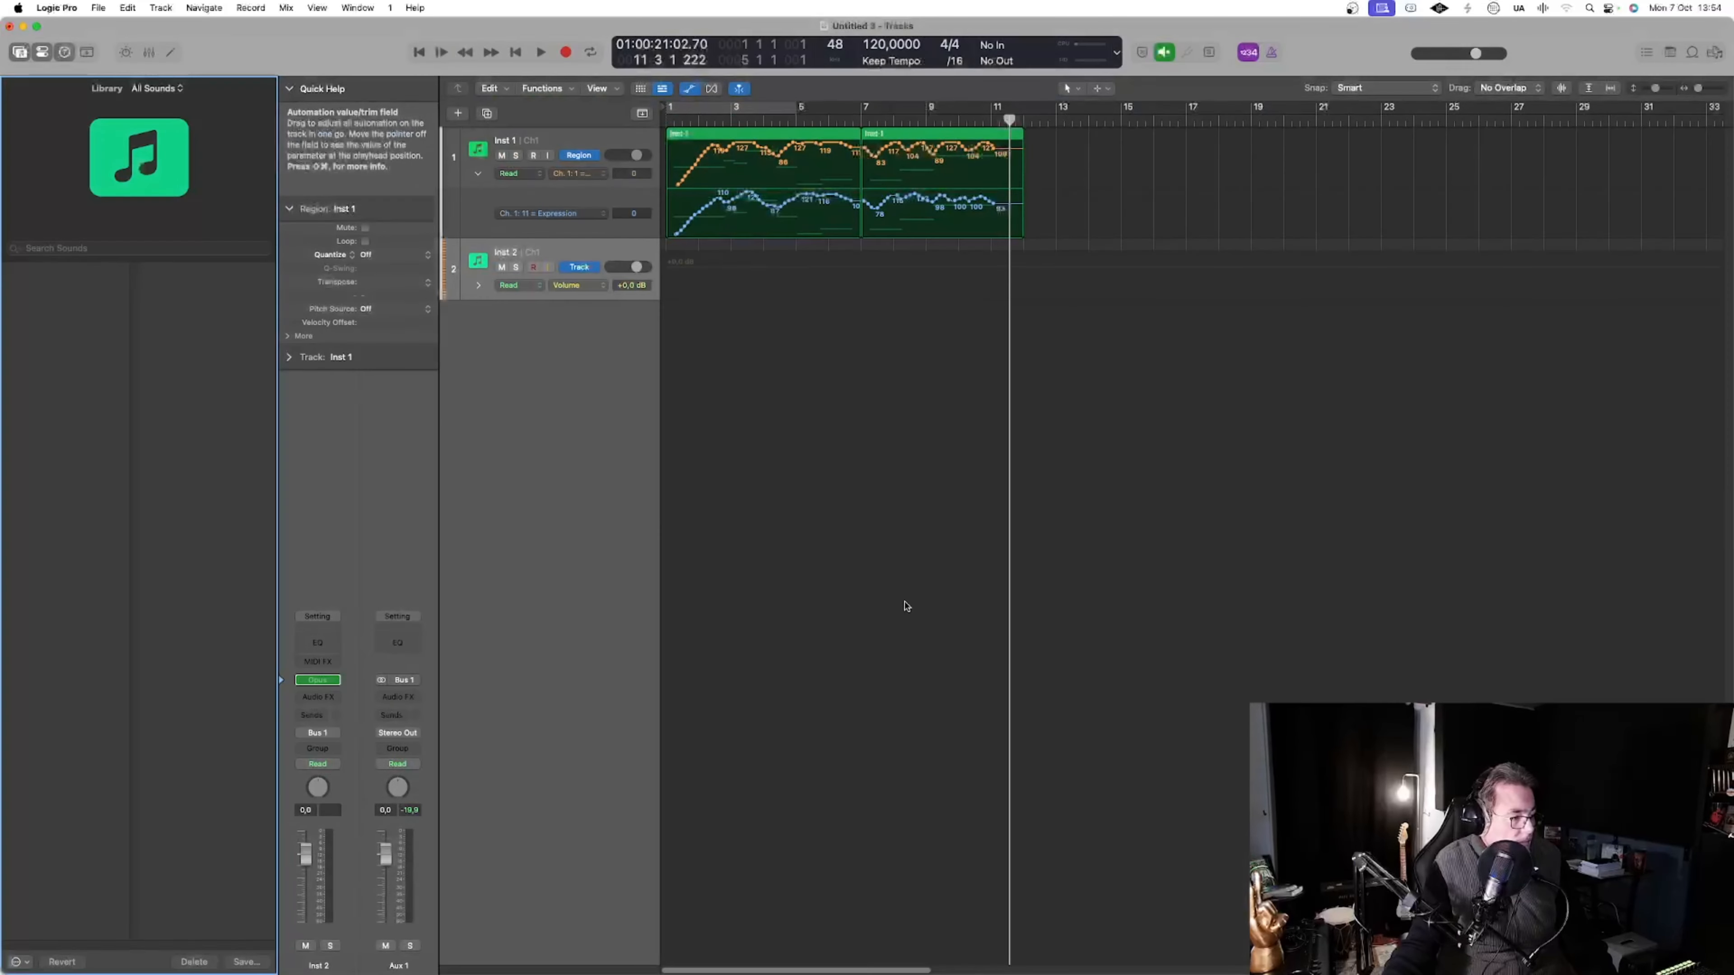
{"action": "left_click", "coordinate": [502, 157]}
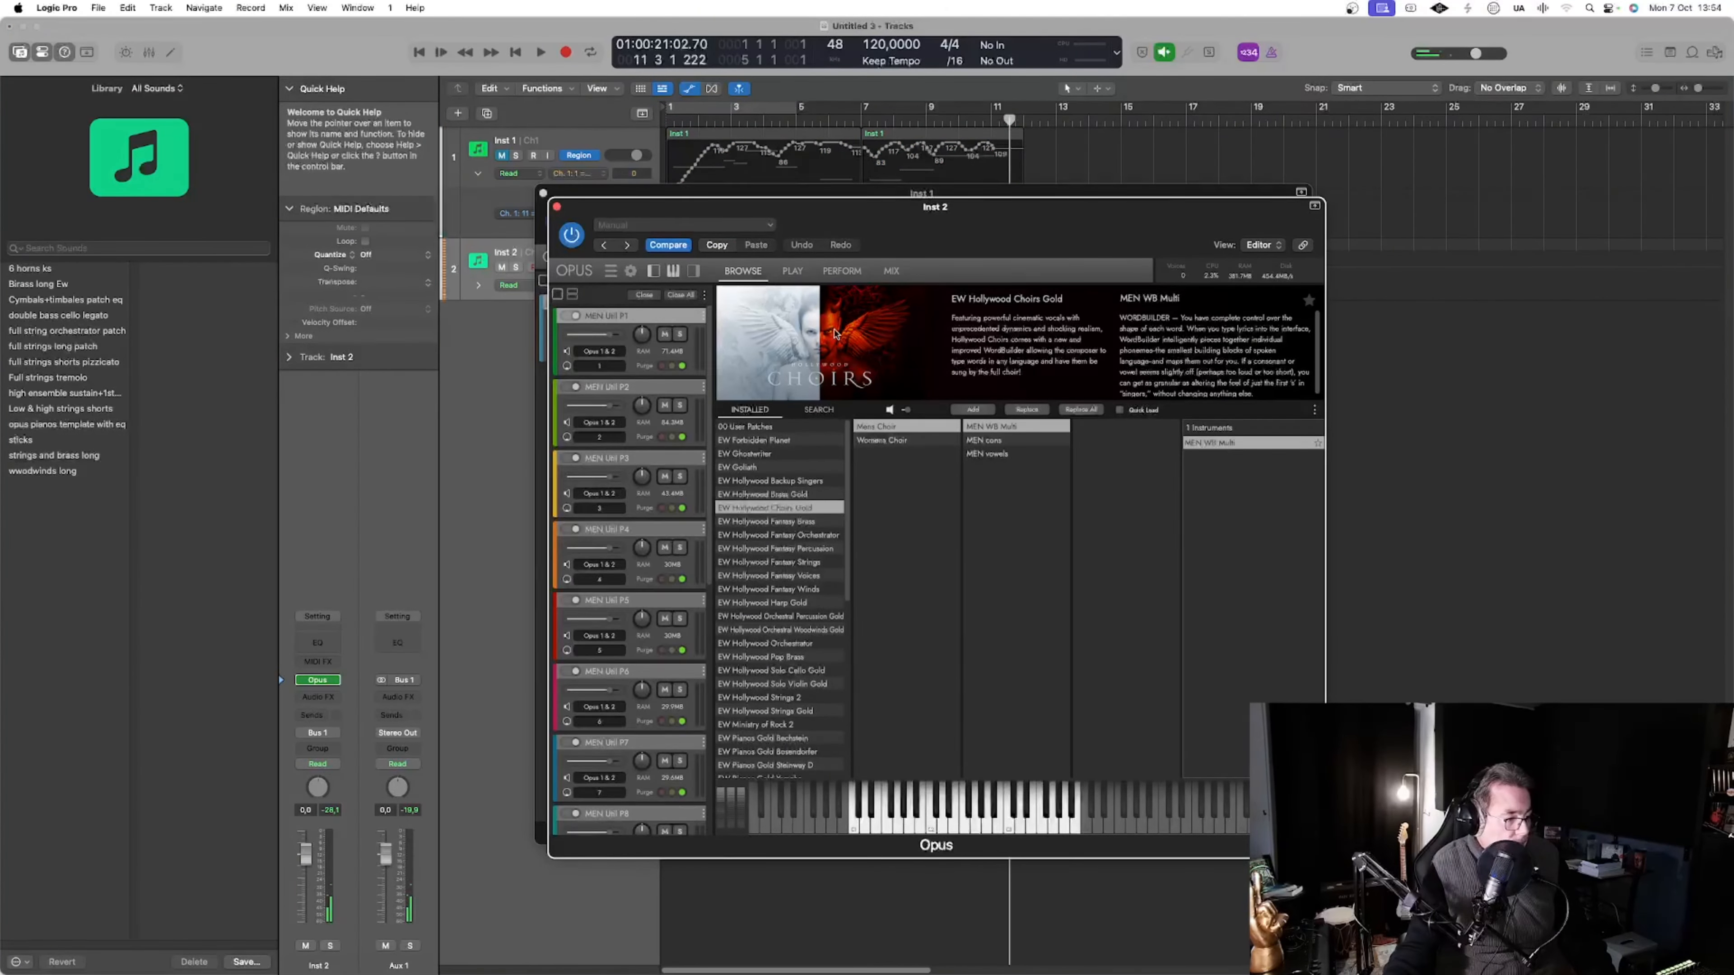
Load Solo Violin Sus NV NV VB Solo from EW Hollywood Solo Violin Gold into Inst 2's Opus, and close the plug-in windows and Library
{"action": "scroll", "coordinate": [817, 607], "scroll_direction": "down", "scroll_amount": 5}
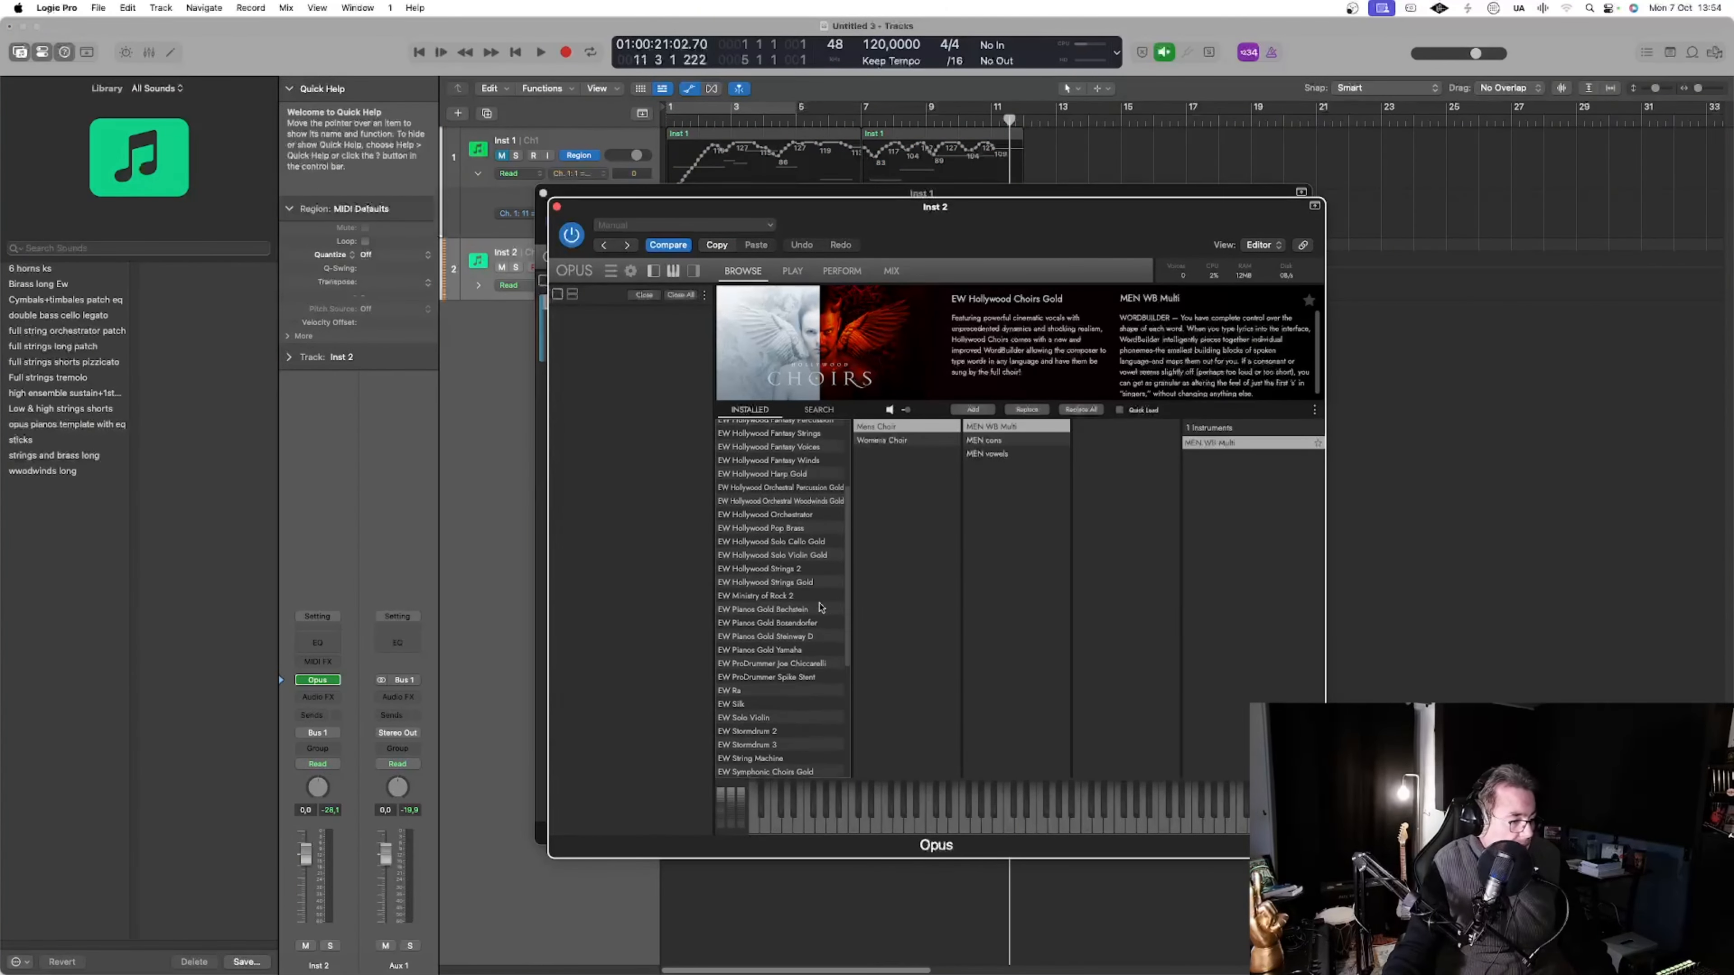
{"action": "left_click", "coordinate": [818, 556]}
{"action": "left_click", "coordinate": [879, 427]}
{"action": "double_click", "coordinate": [1225, 484]}
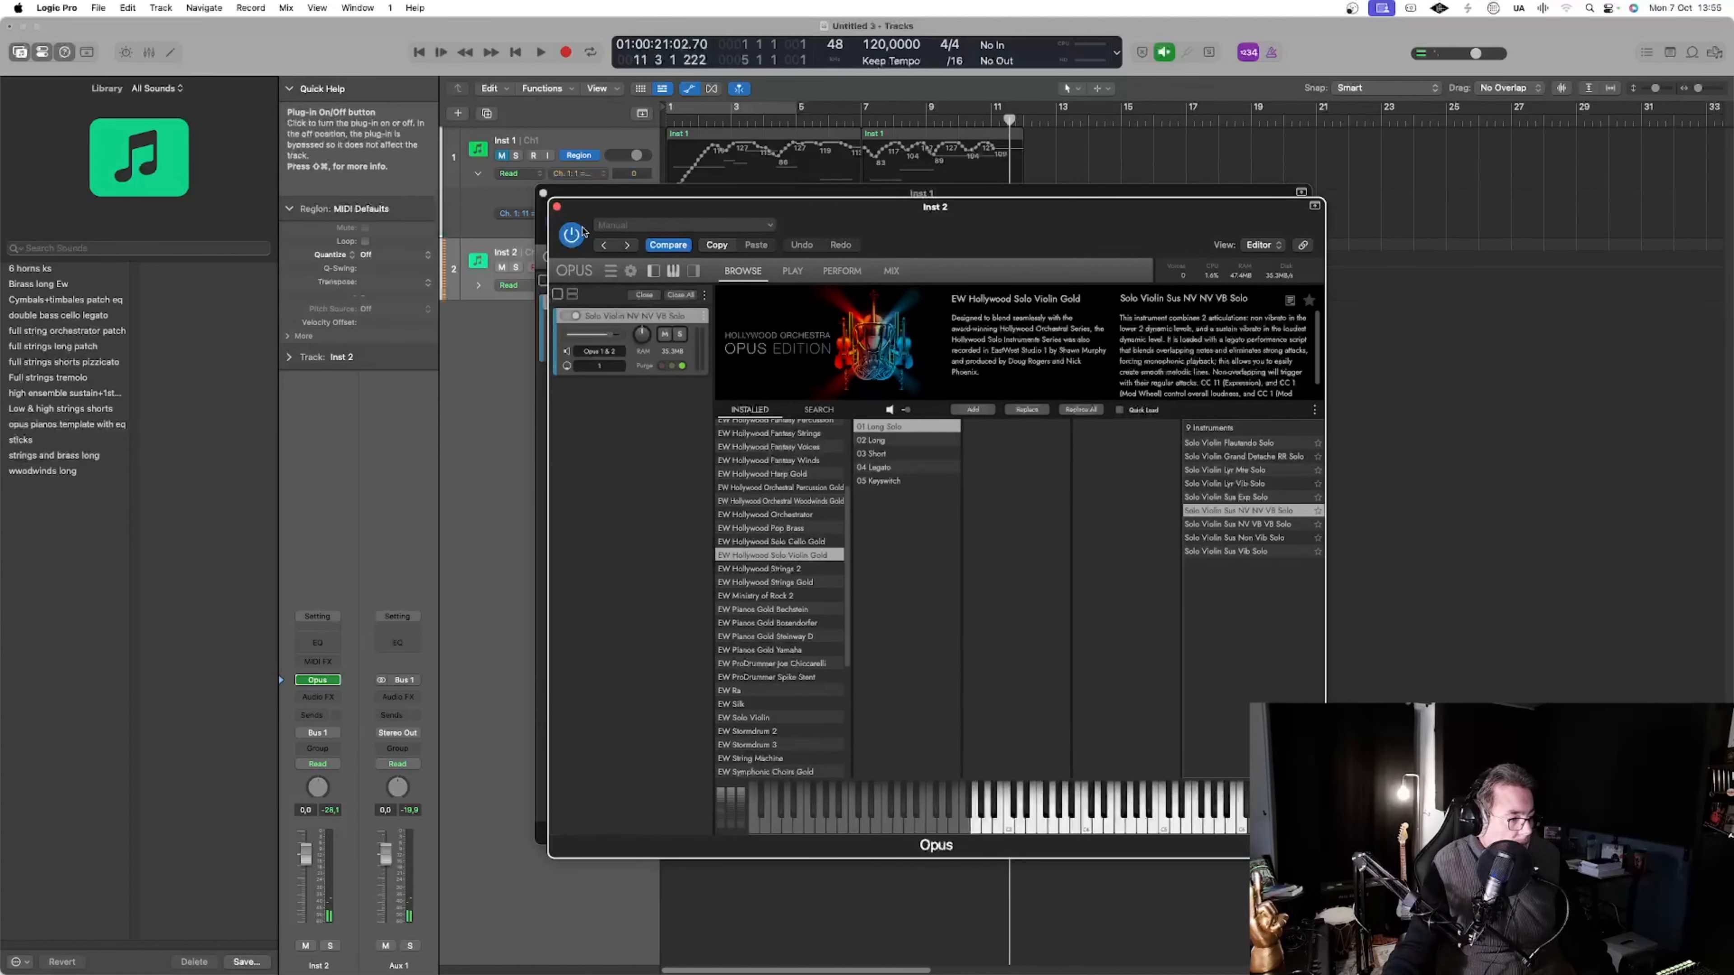
{"action": "left_click", "coordinate": [556, 206]}
{"action": "left_click", "coordinate": [543, 193]}
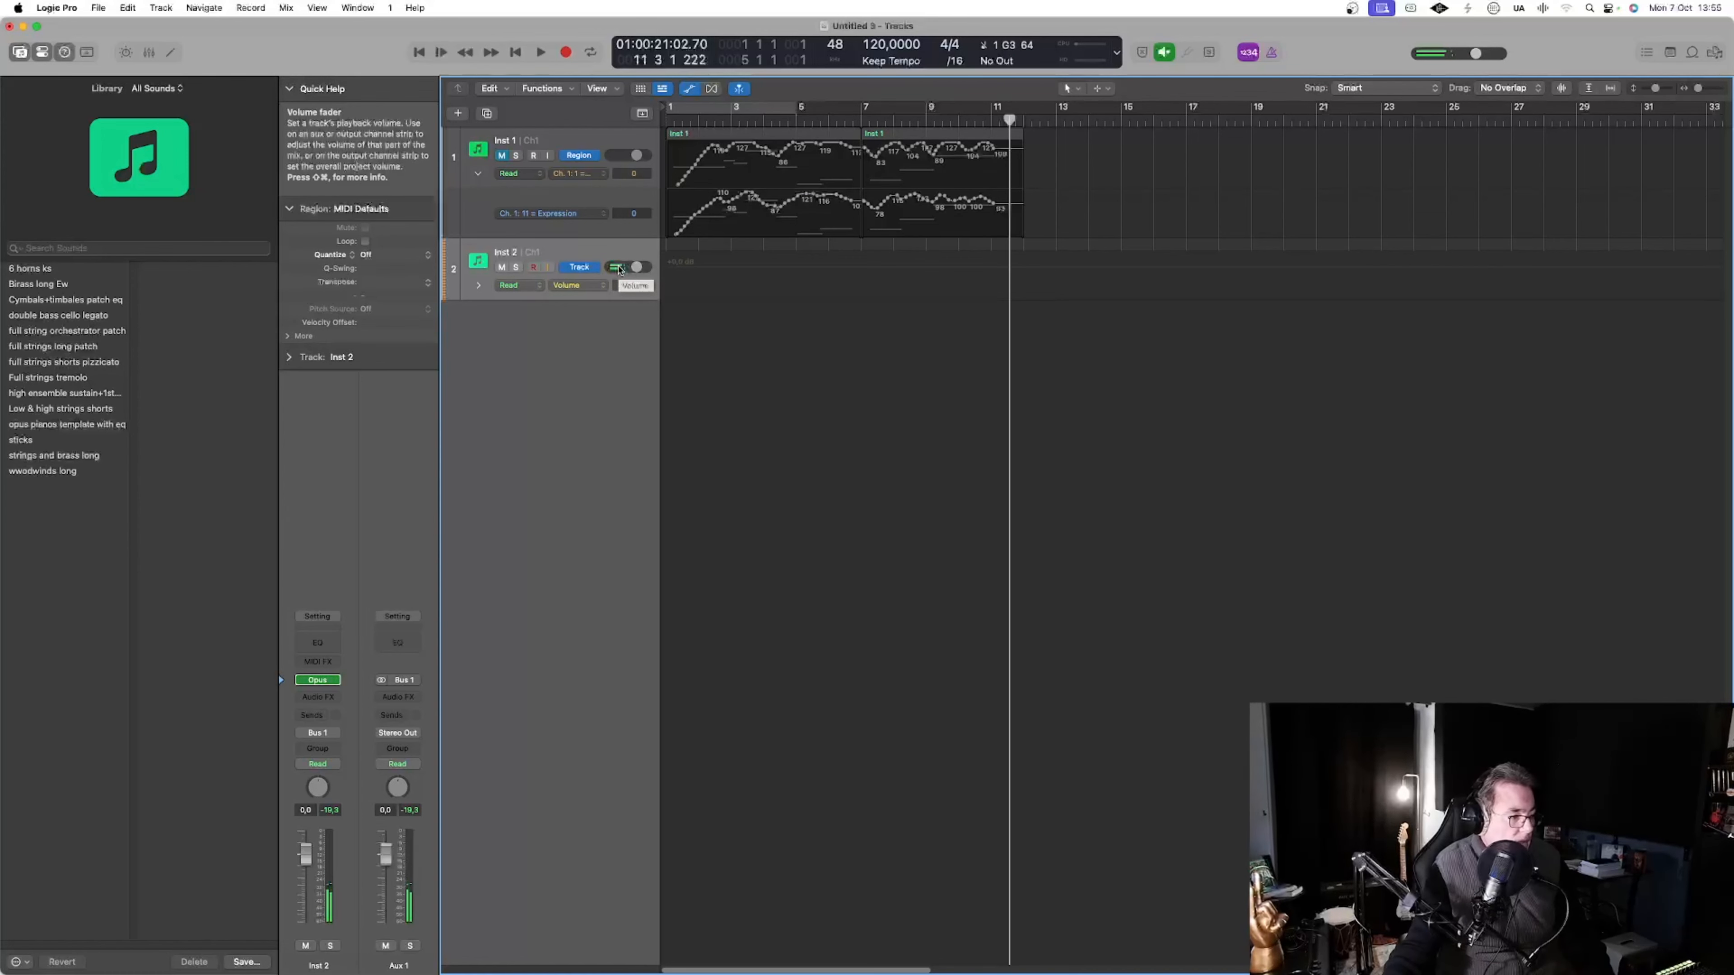
{"action": "key", "text": "y"}
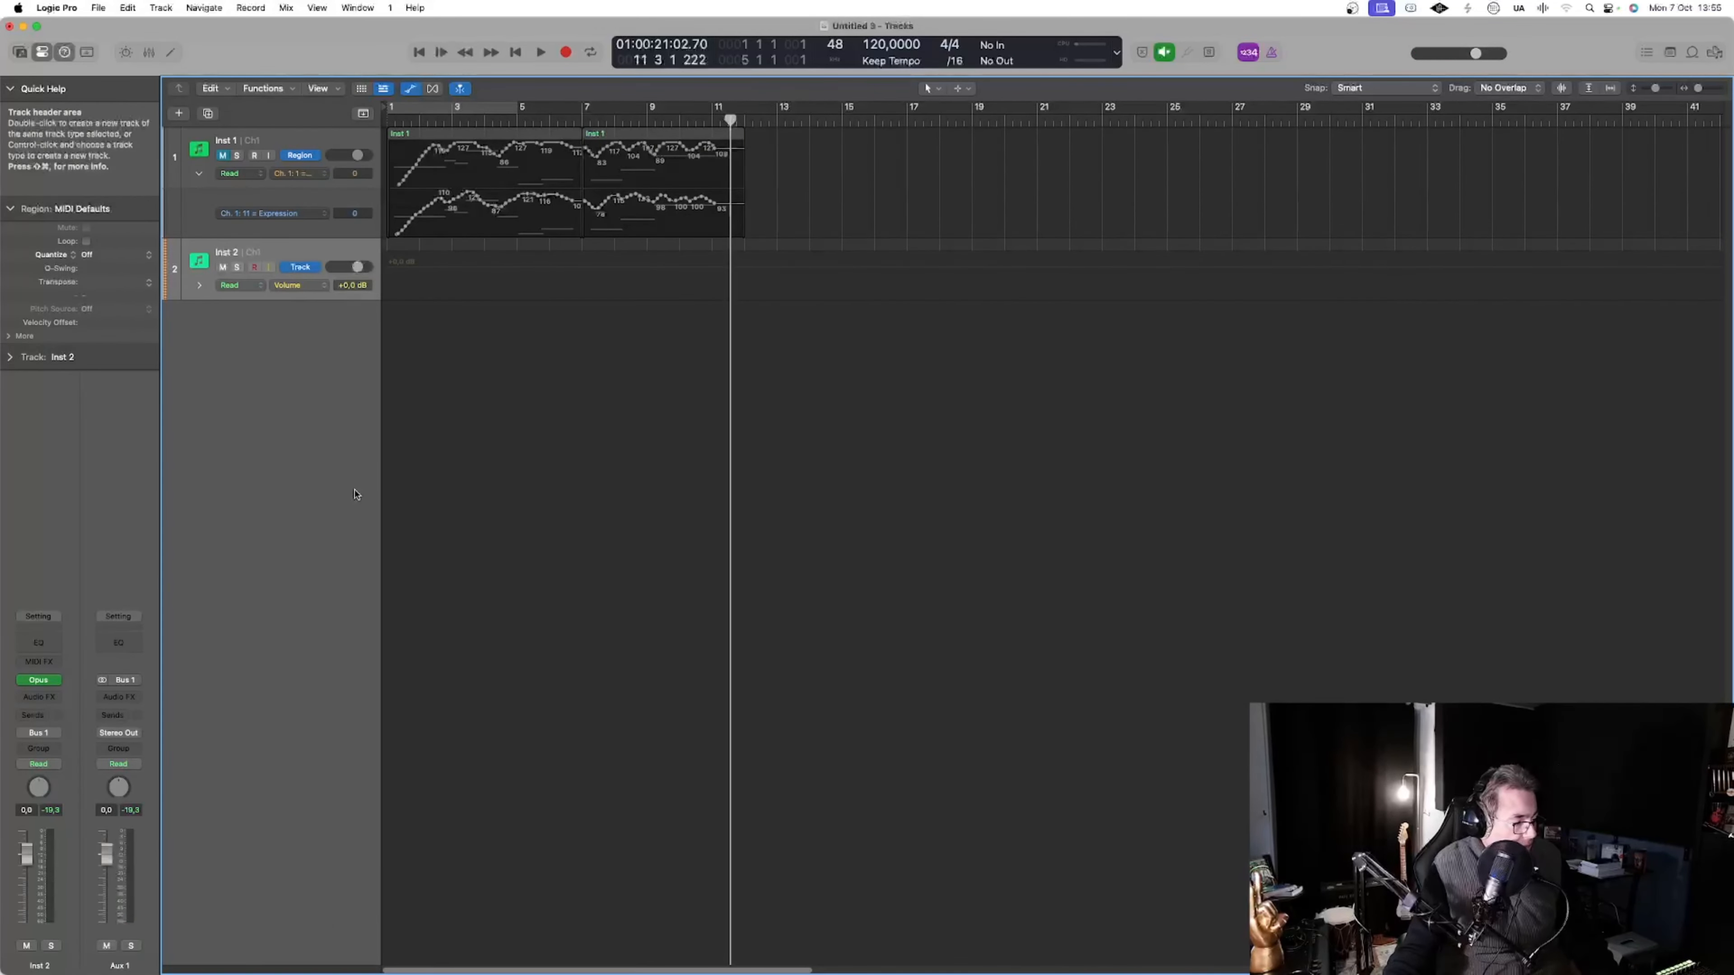
Insert the Modulator MIDI effect on Inst 2 and set its LFO to a sine wave with a 1 bar rate
{"action": "left_click", "coordinate": [39, 662]}
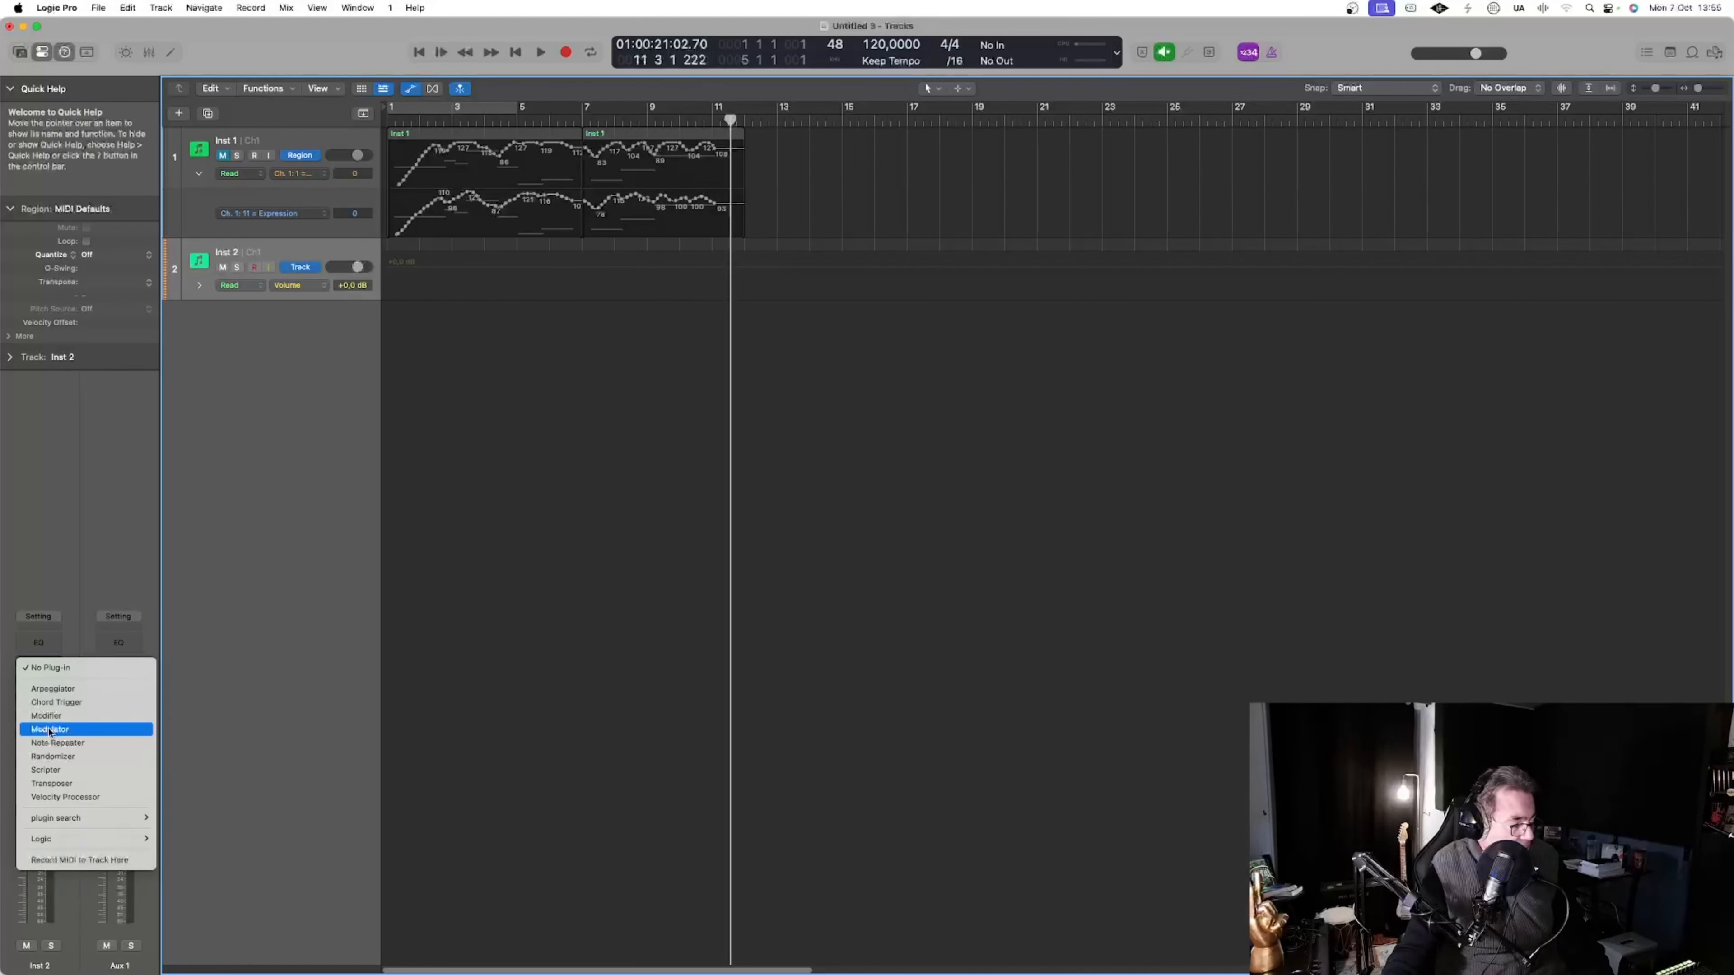
{"action": "left_click", "coordinate": [50, 731]}
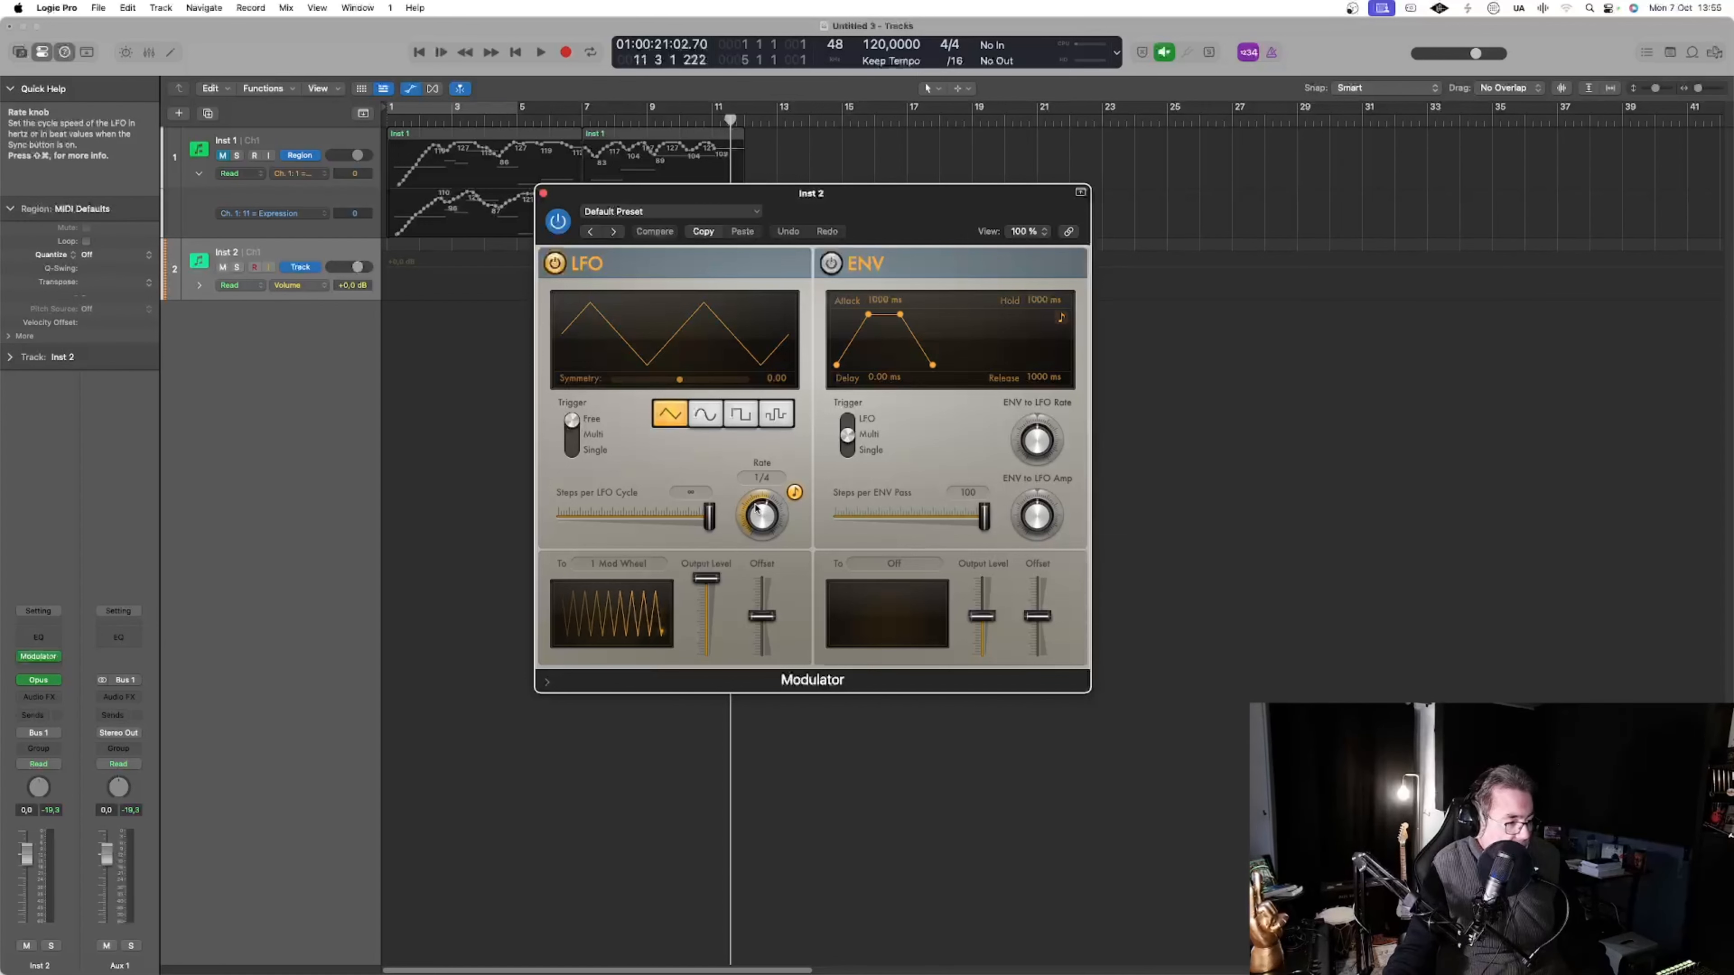
{"action": "left_click_drag", "start_coordinate": [763, 486], "coordinate": [753, 513]}
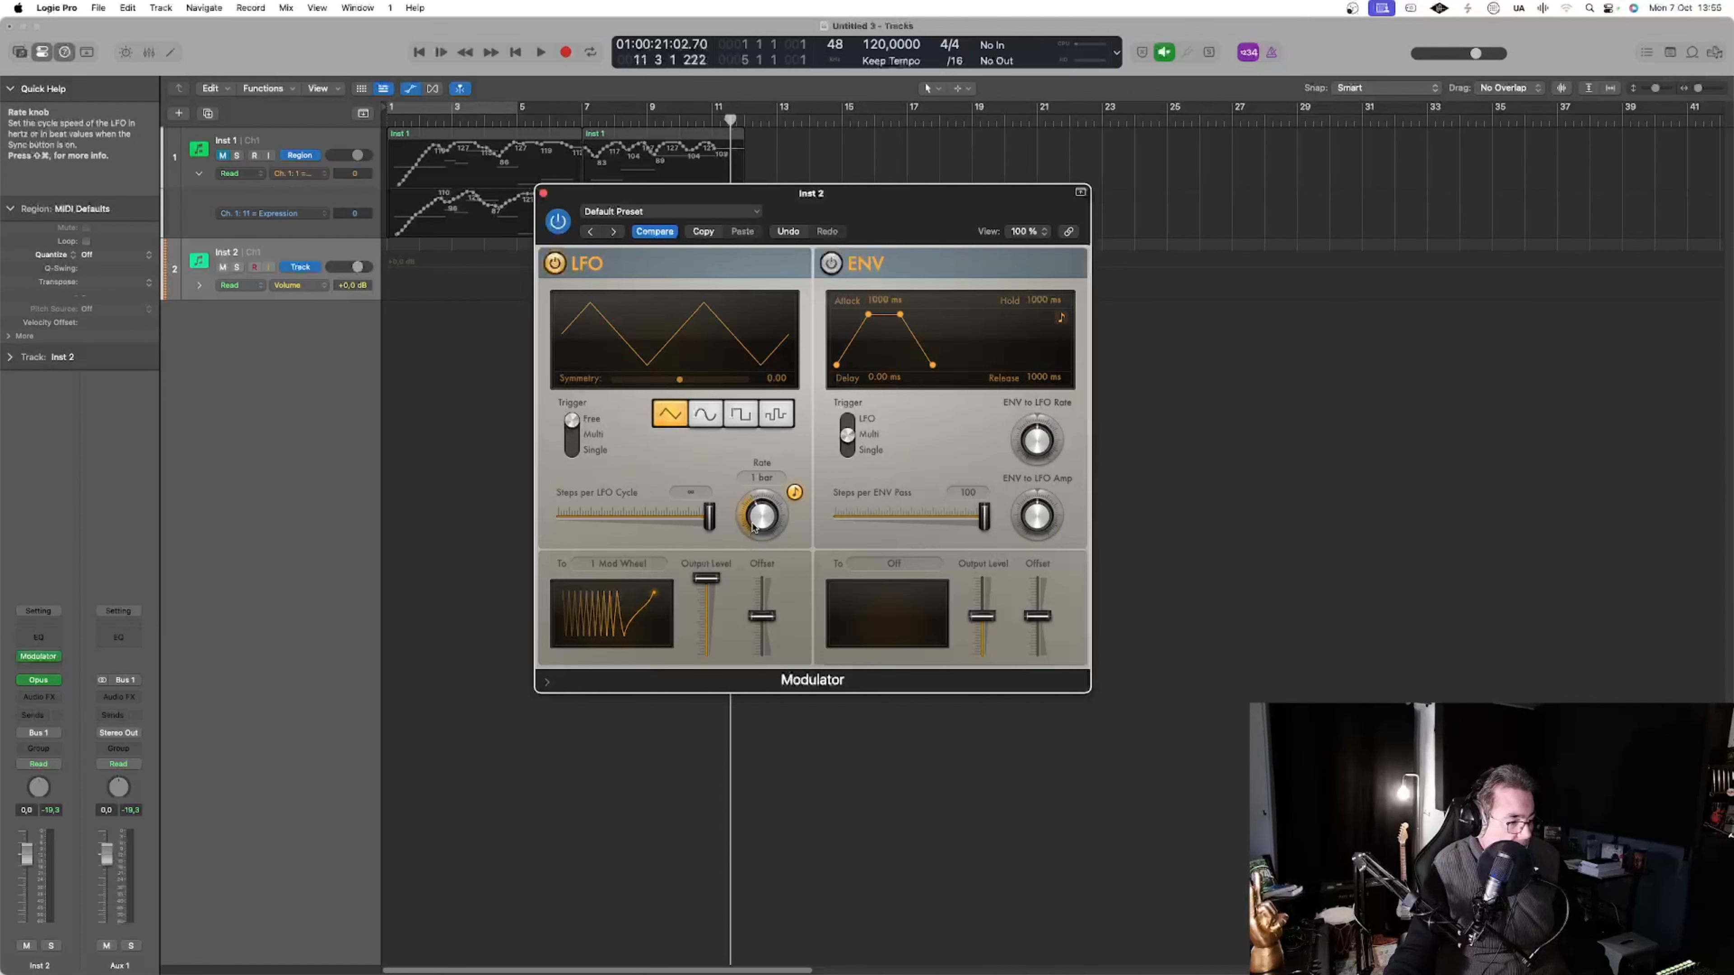
{"action": "left_click_drag", "start_coordinate": [753, 525], "coordinate": [754, 519]}
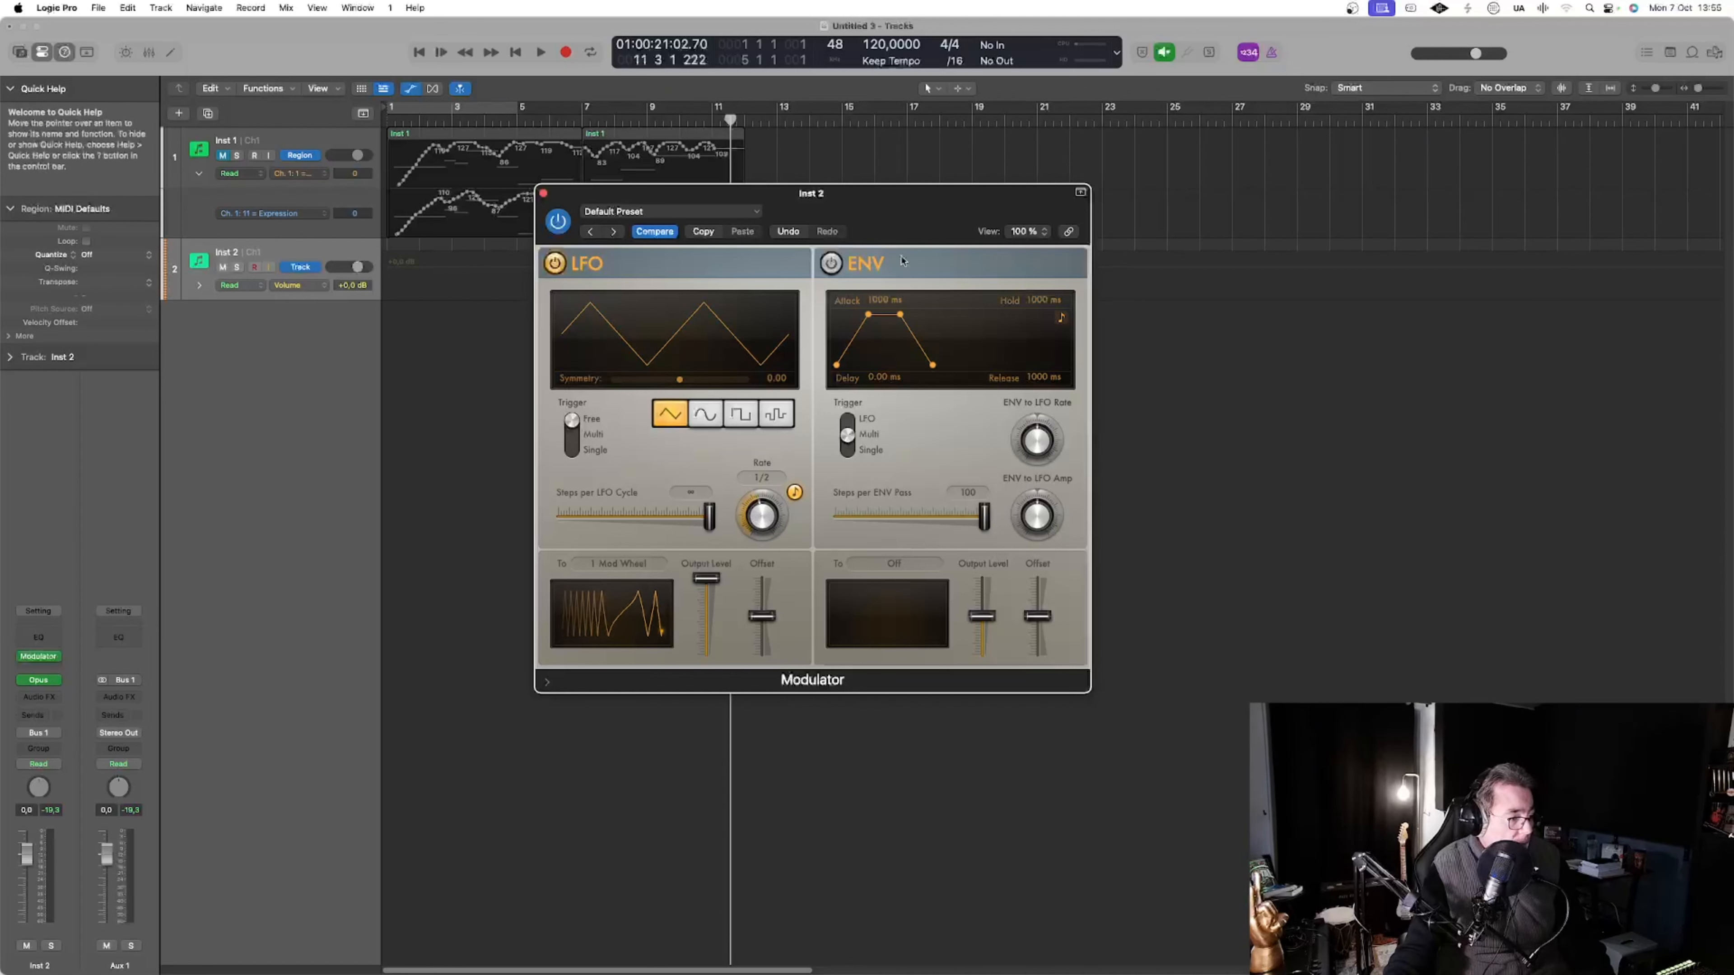
{"action": "left_click_drag", "start_coordinate": [824, 193], "coordinate": [1133, 277]}
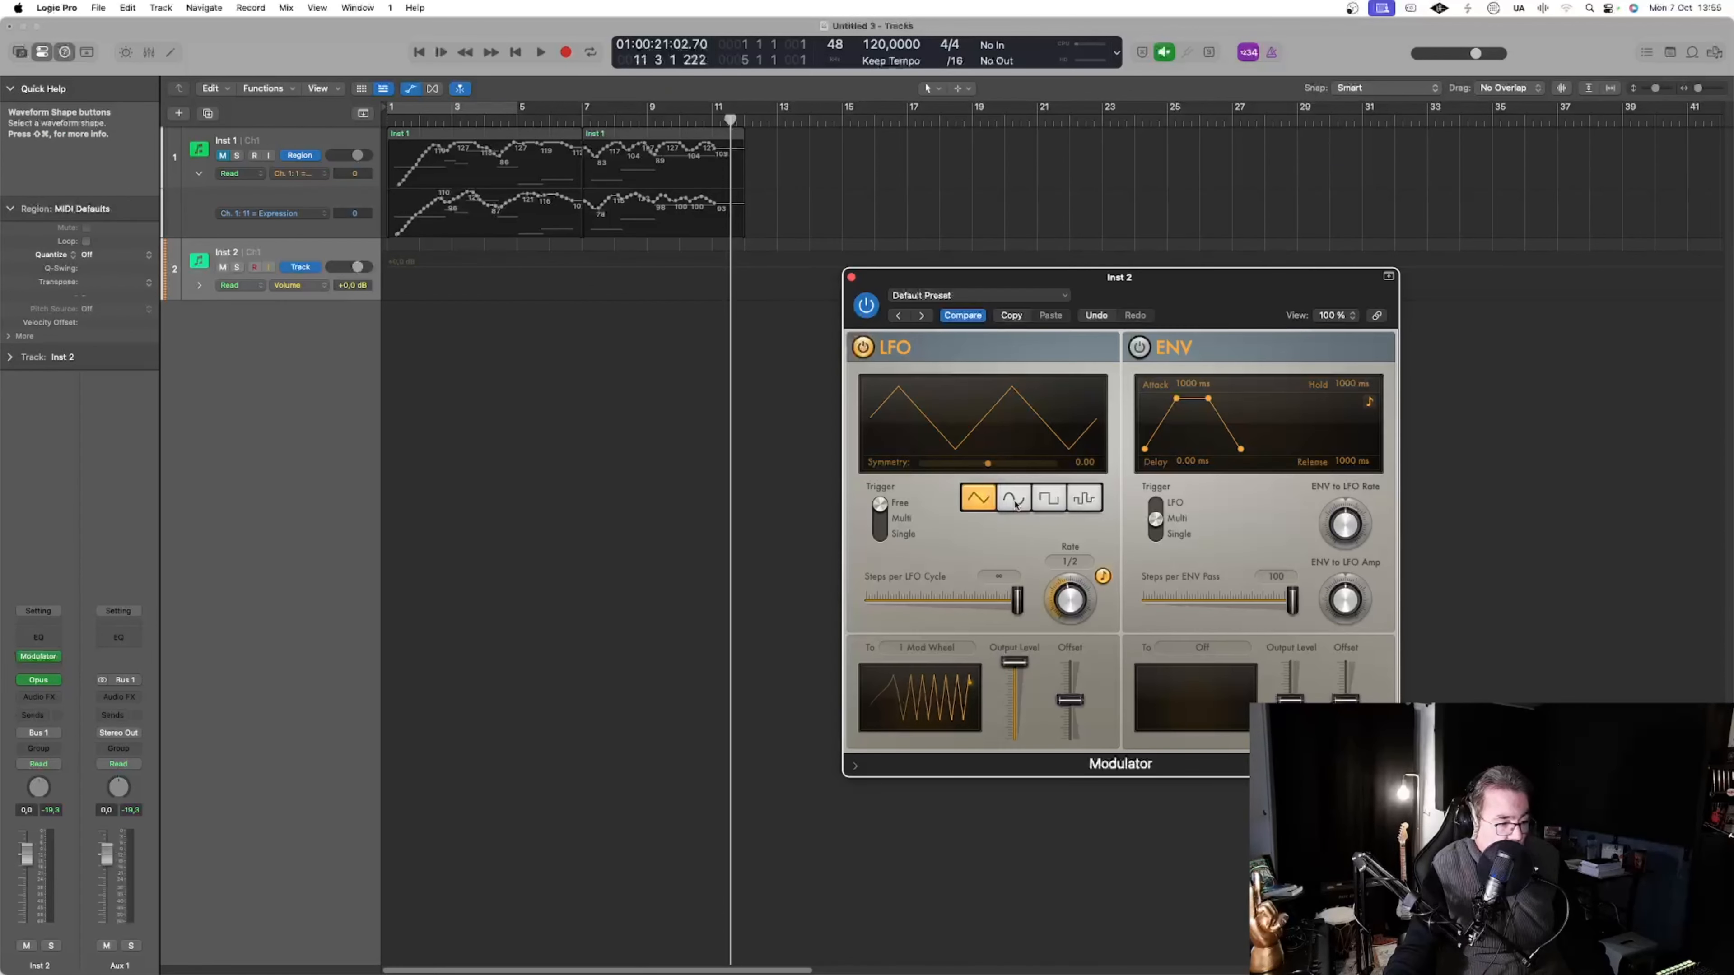
{"action": "left_click", "coordinate": [1014, 500]}
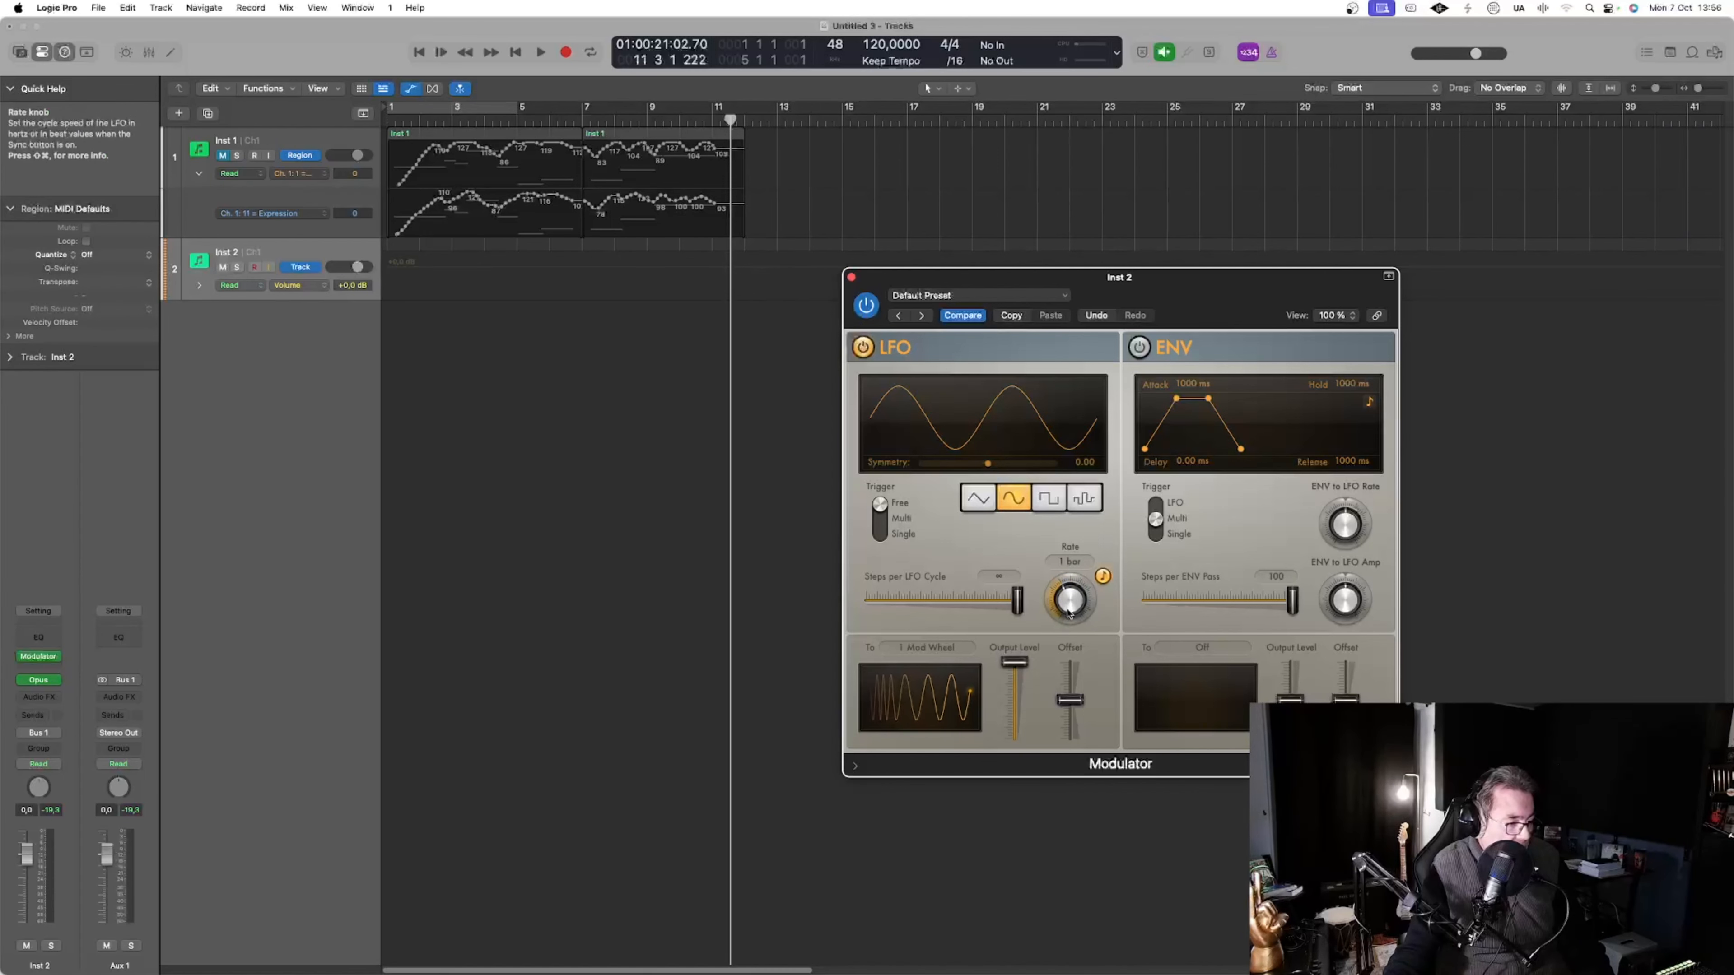
Record a sustained note on the Inst 2 track with the playhead set at bar 3, stopping just before bar 7
{"action": "left_click", "coordinate": [455, 117]}
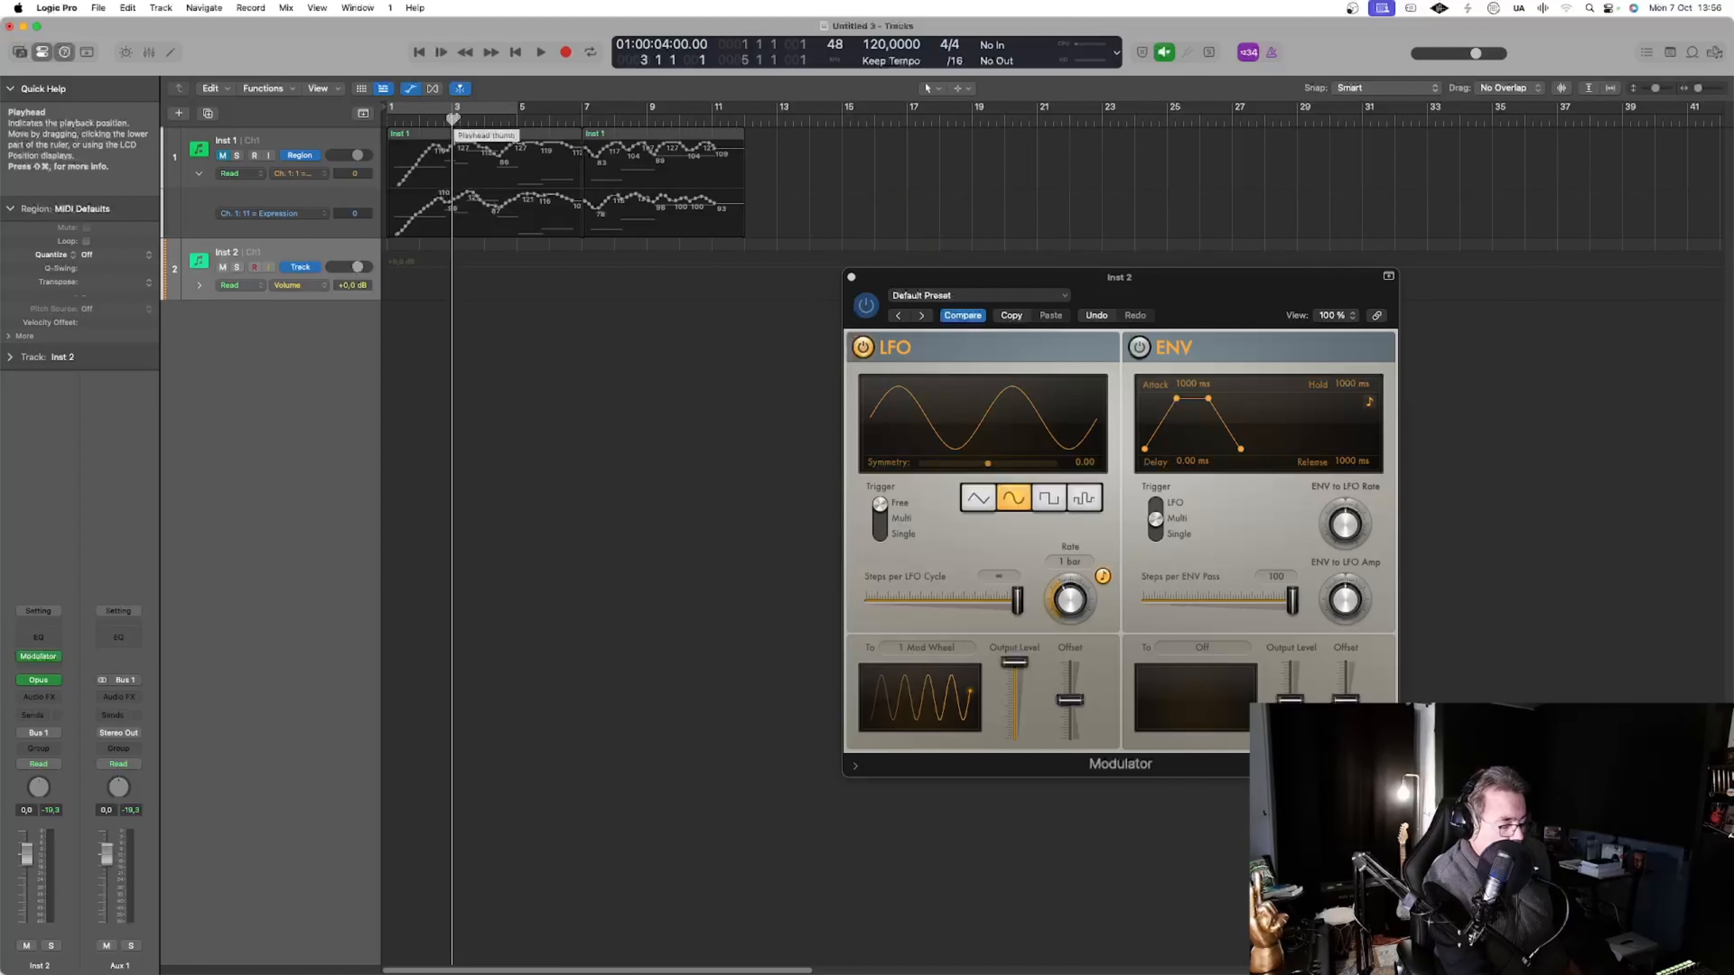
{"action": "key", "text": "space"}
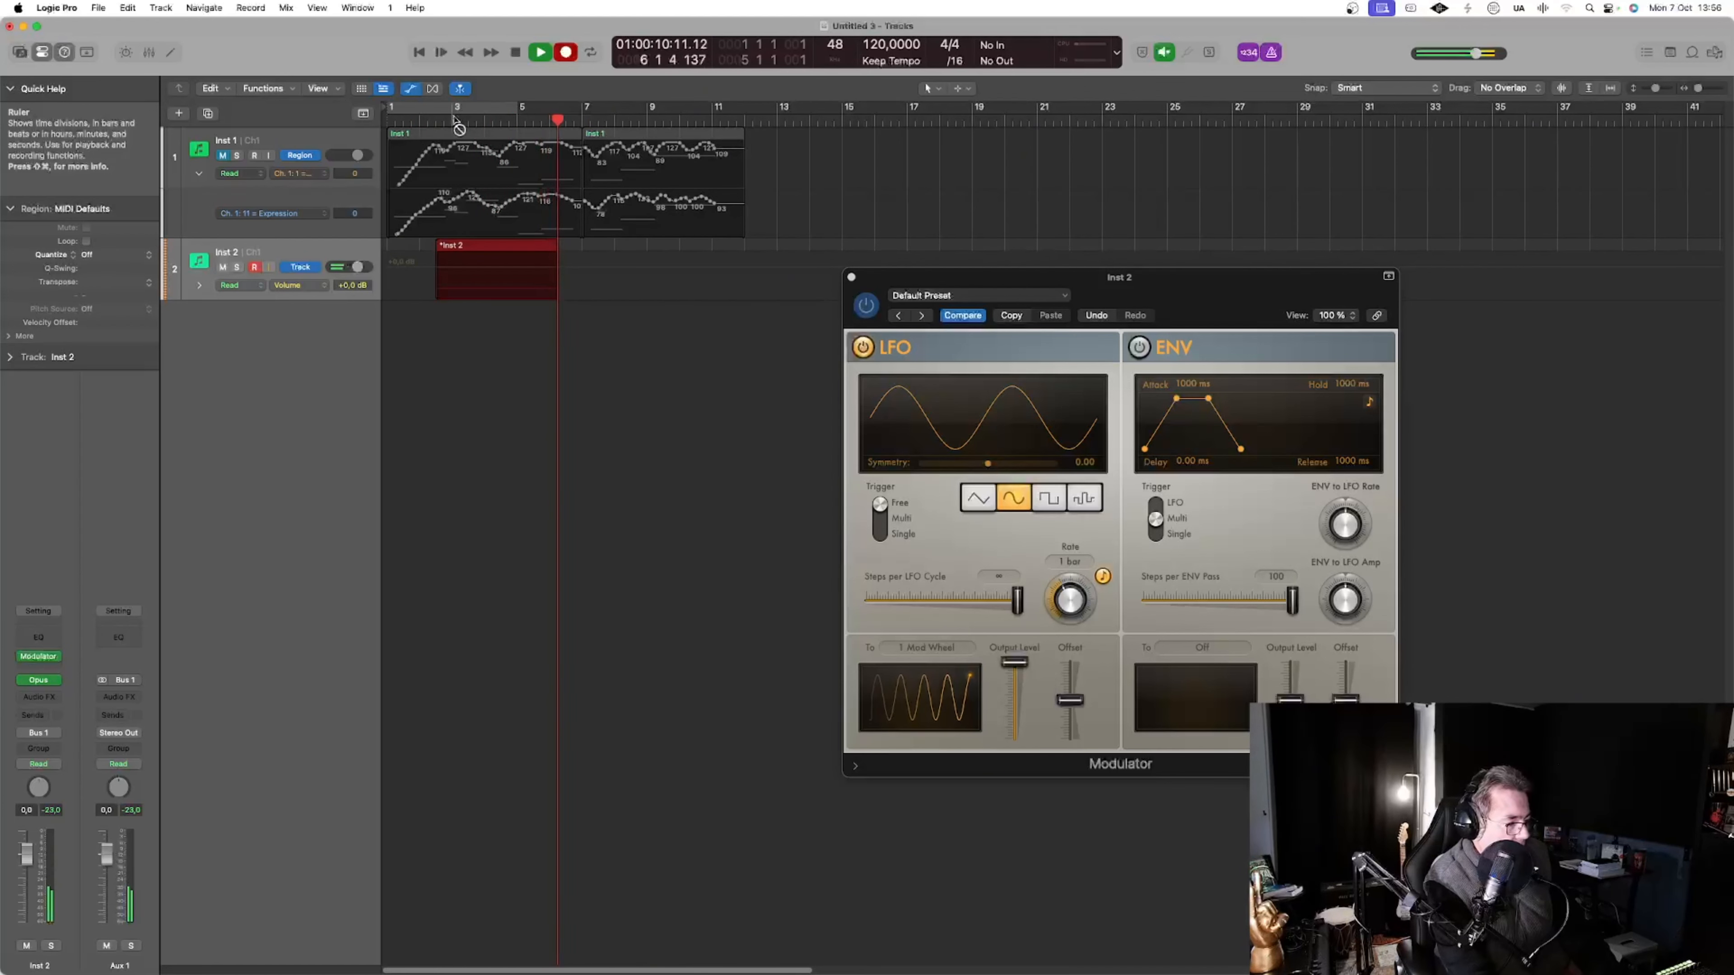
{"action": "key", "text": "space"}
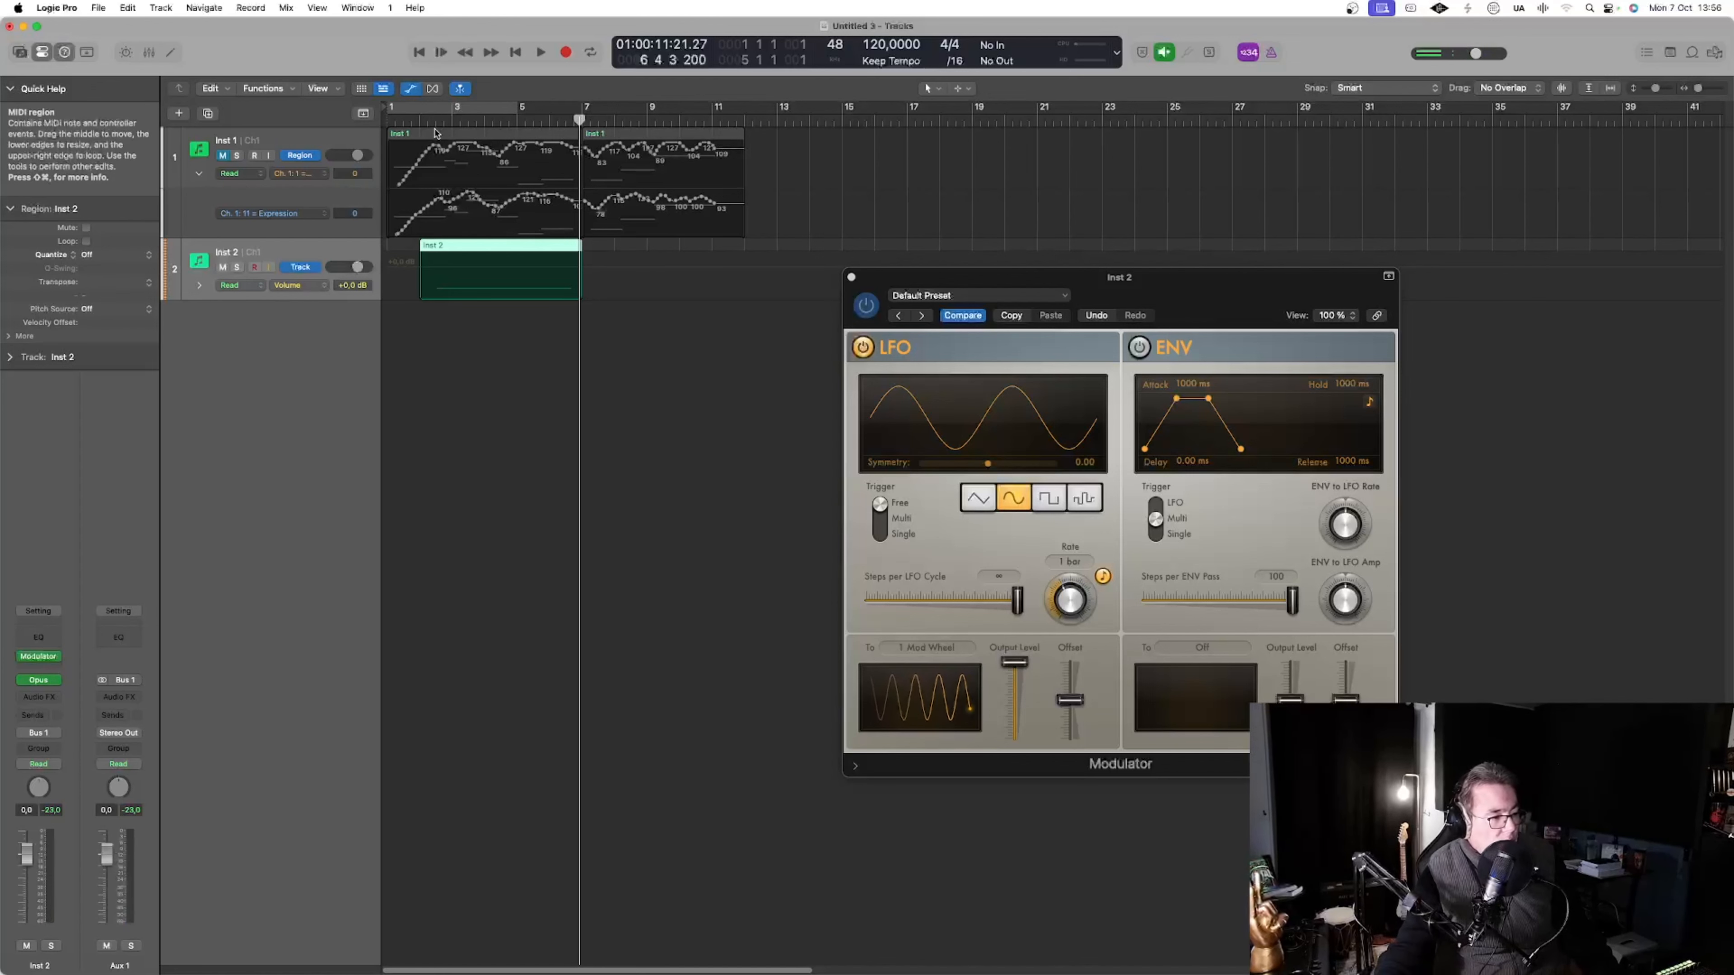
Play back the new Inst 2 region from bar 2 to hear the Modulator's effect
{"action": "left_click", "coordinate": [422, 121]}
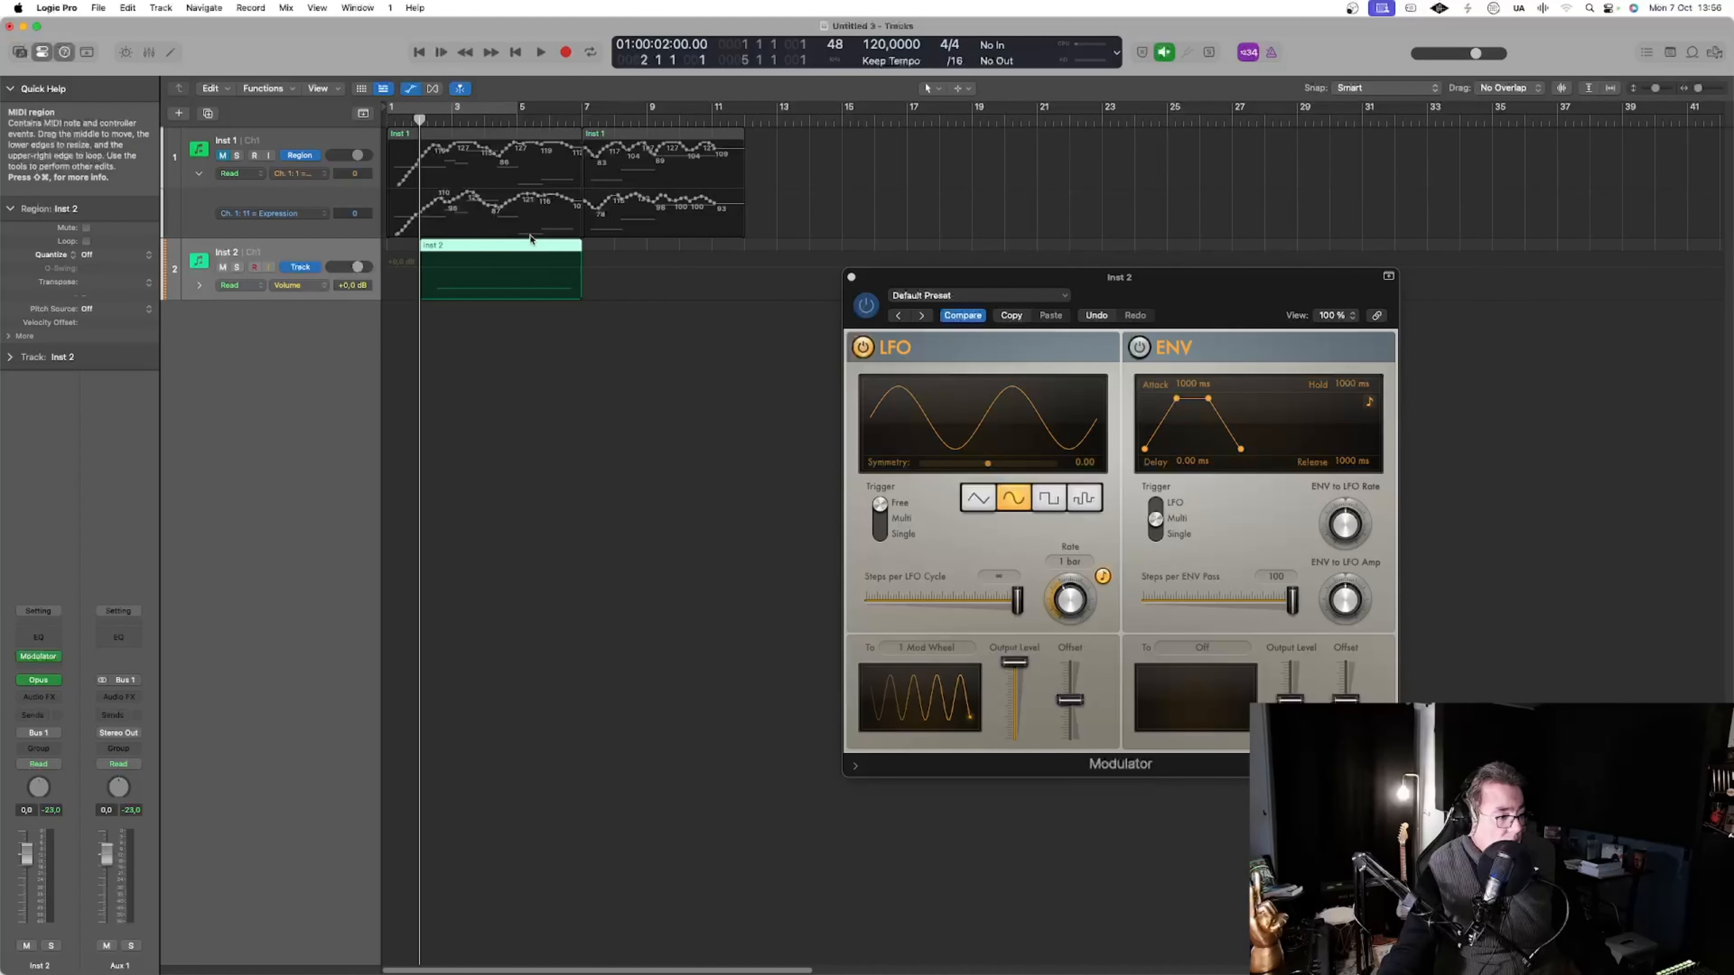
{"action": "key", "text": "space"}
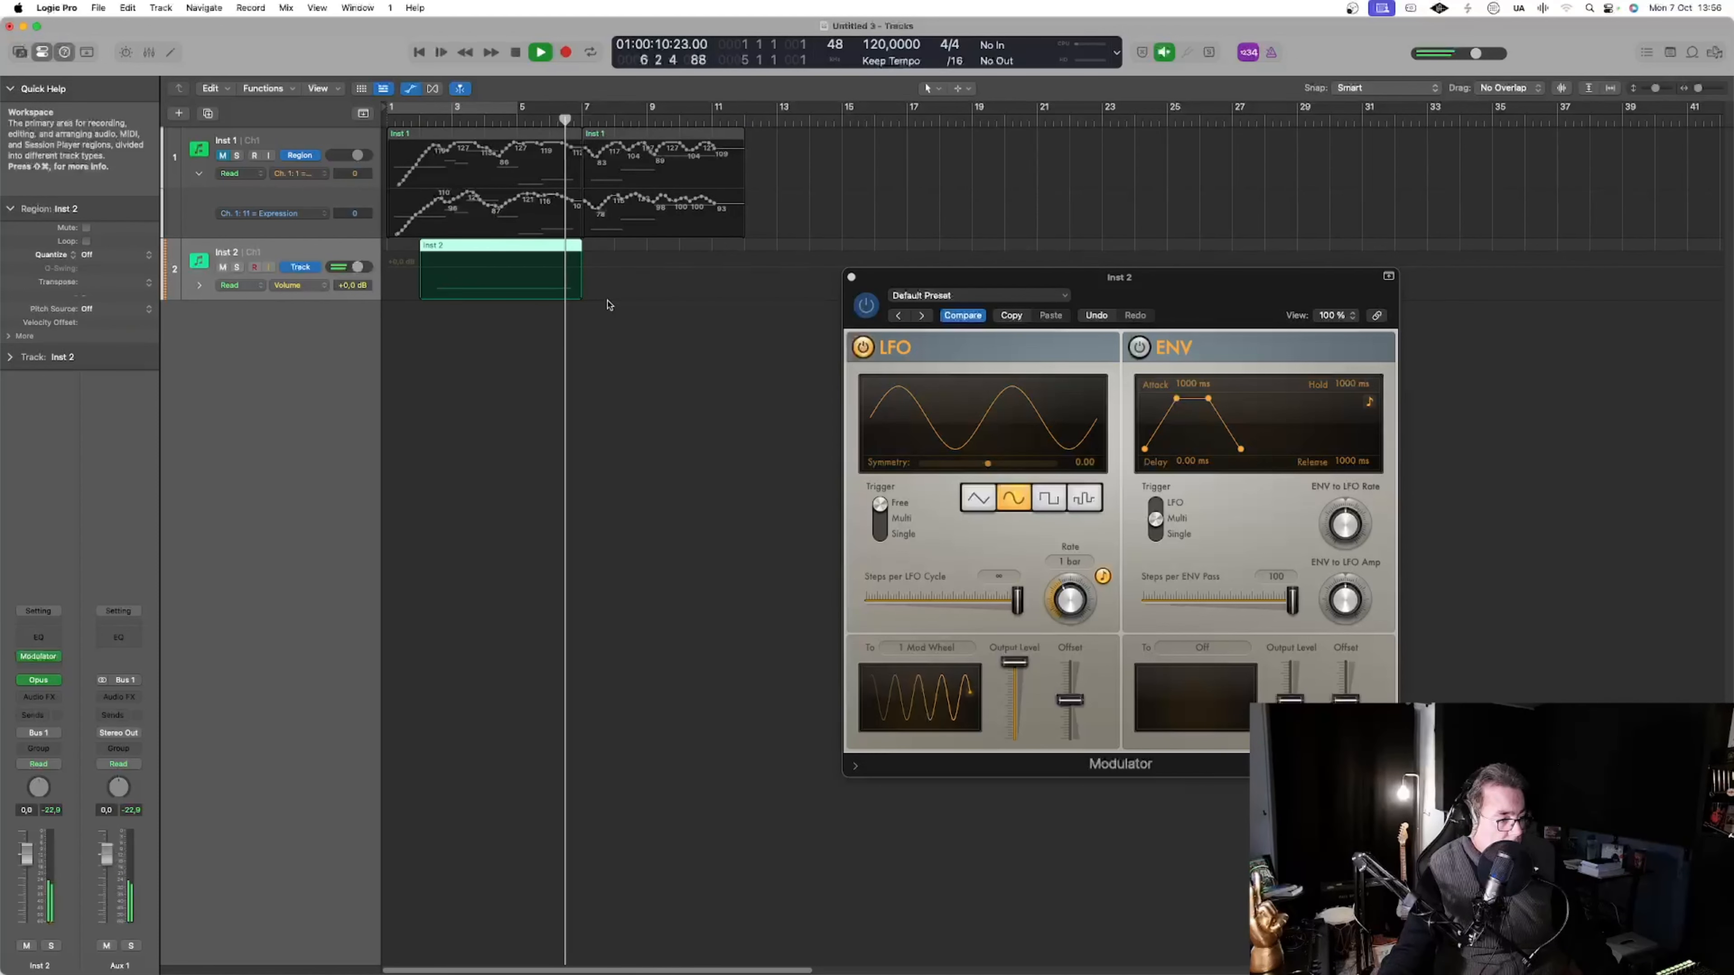
{"action": "key", "text": "space"}
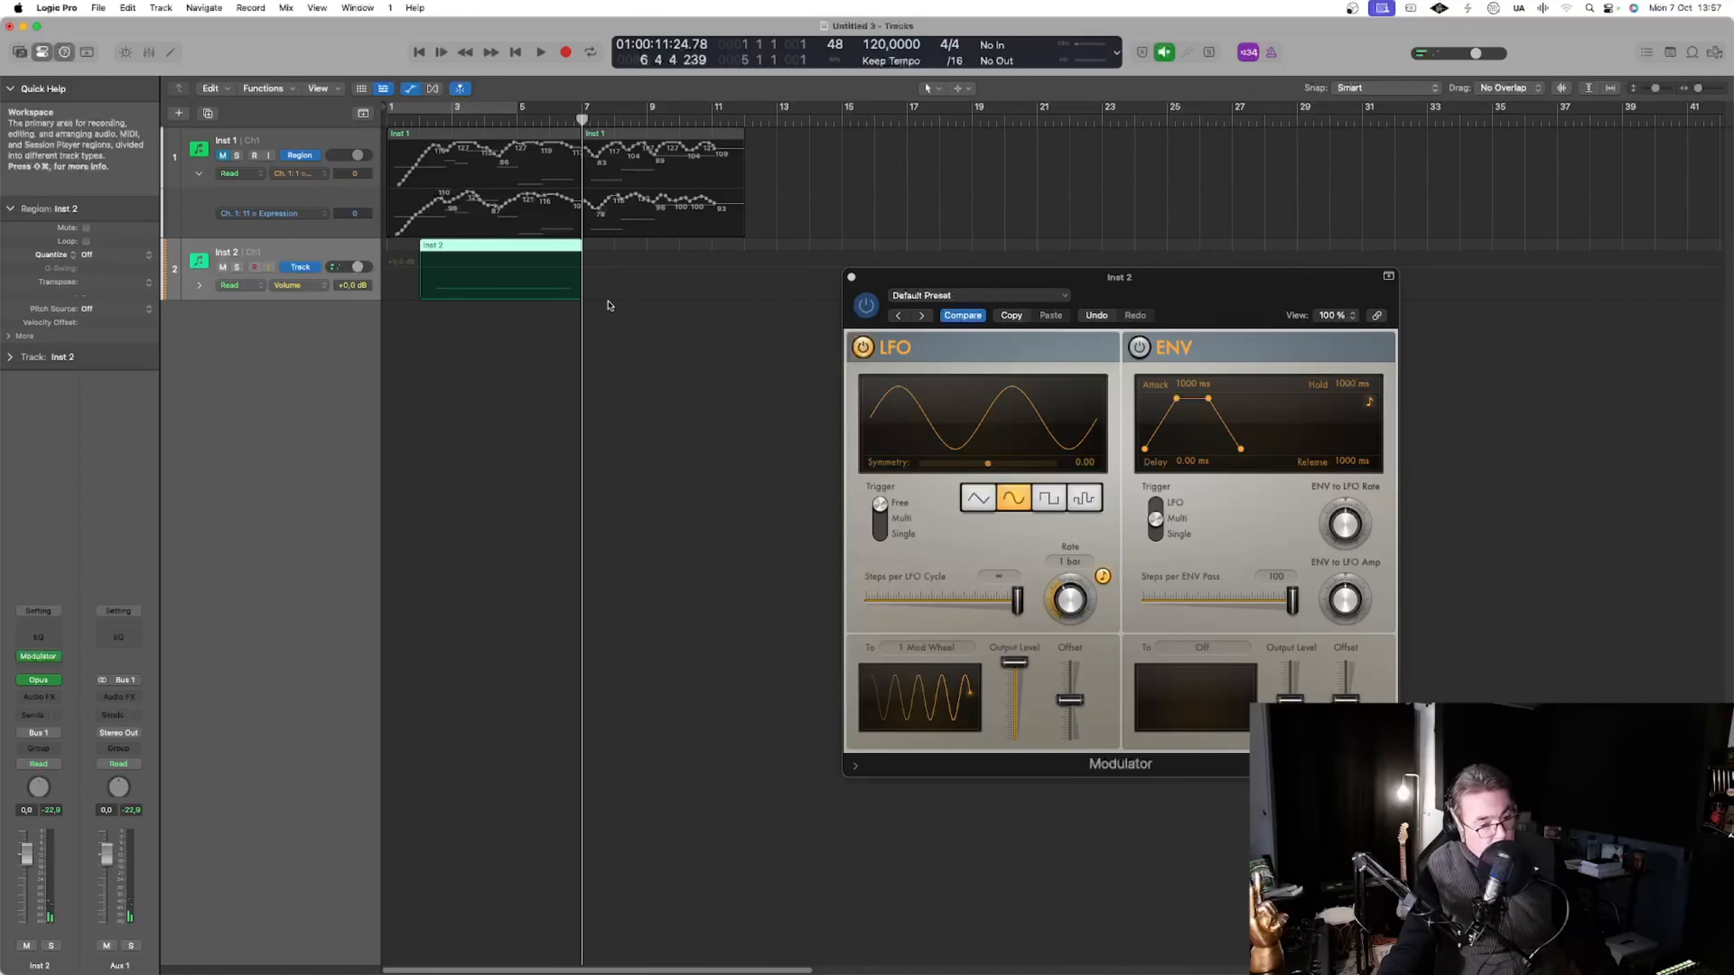